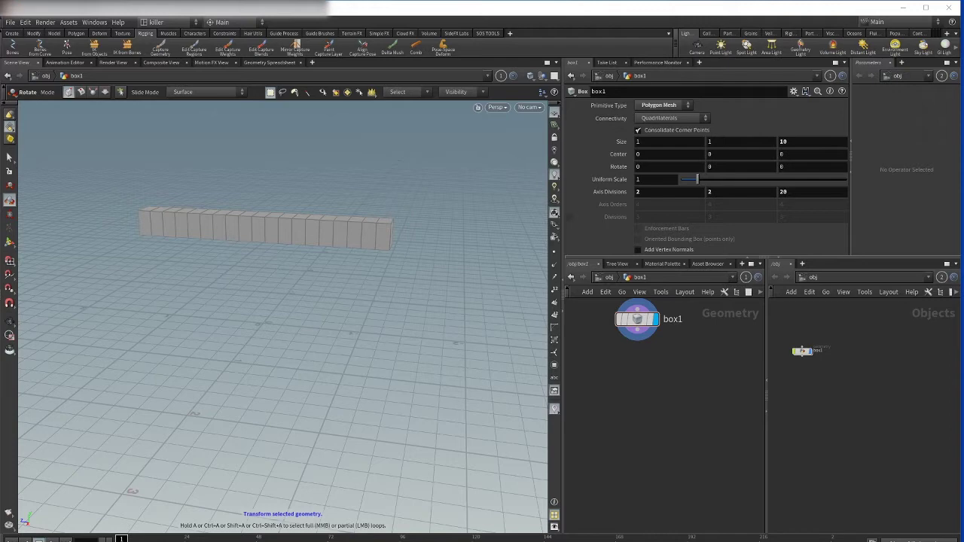
# - Bring the Capture_Deform_REgions_10_NOTES.txt notes into view, enlarge the text, read the topic list and move the notes away
pyautogui.moveTo(963, 64); pyautogui.dragTo(408, 88)
pyautogui.keyDown('ctrl'); pyautogui.scroll(12, 470, 231); pyautogui.keyUp('ctrl')
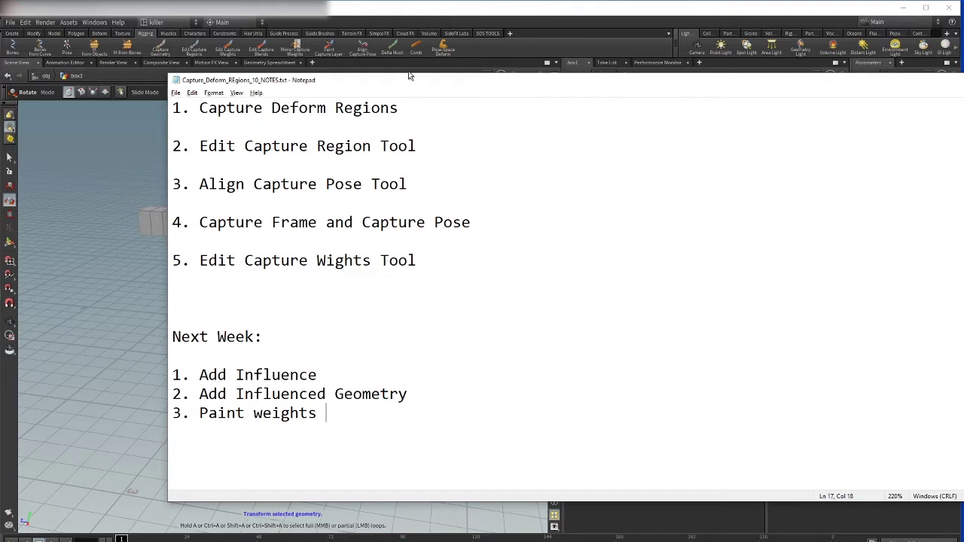
pyautogui.moveTo(397, 92); pyautogui.dragTo(963, 95)
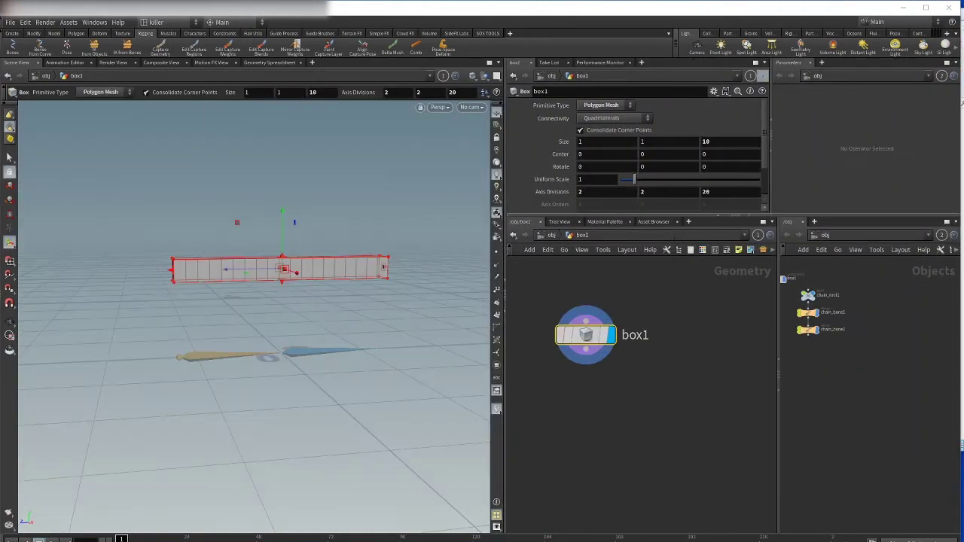
# - Examine the box and the bone chain below it from several angles
pyautogui.keyDown('alt'); pyautogui.moveTo(224, 195); pyautogui.dragTo(267, 196, button='right'); pyautogui.keyUp('alt')
pyautogui.keyDown('alt'); pyautogui.moveTo(288, 194); pyautogui.dragTo(256, 160, button='middle'); pyautogui.keyUp('alt')
pyautogui.press('Return')
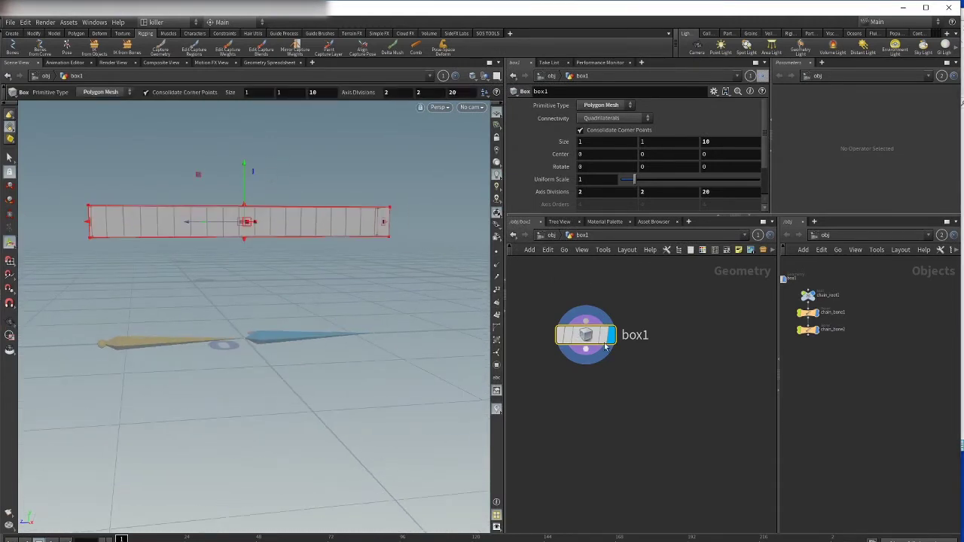
pyautogui.keyDown('alt'); pyautogui.moveTo(327, 158); pyautogui.dragTo(332, 161); pyautogui.keyUp('alt')
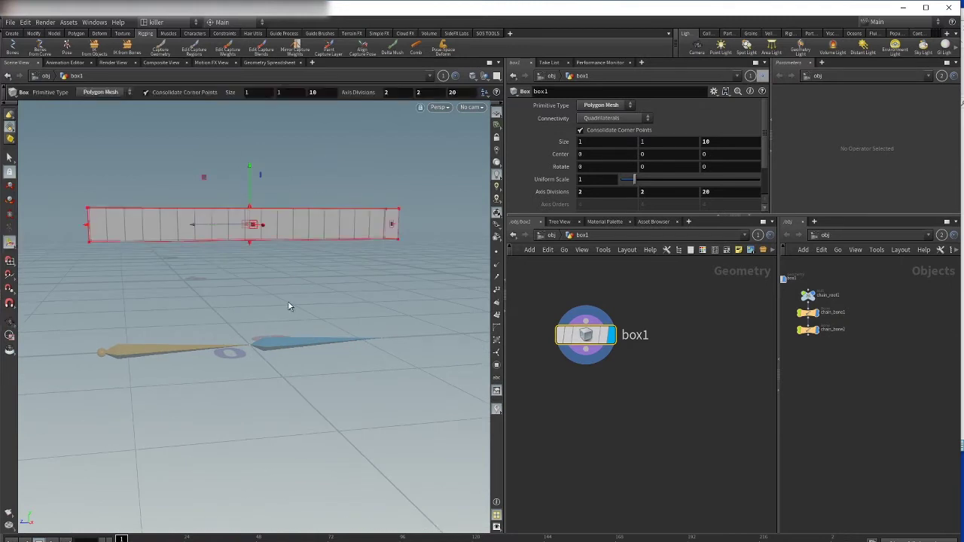
pyautogui.press('Escape')
pyautogui.moveTo(287, 302)
pyautogui.mouseDown()
pyautogui.moveTo(304, 273)
pyautogui.moveTo(288, 258)
pyautogui.moveTo(295, 273)
pyautogui.moveTo(281, 289)
pyautogui.moveTo(293, 286)
pyautogui.mouseUp()
pyautogui.press('Return')
pyautogui.press('Escape')
pyautogui.moveTo(197, 323); pyautogui.dragTo(206, 295)
pyautogui.press('Return')
pyautogui.press('Escape')
pyautogui.moveTo(336, 273); pyautogui.dragTo(324, 245)
pyautogui.press('Return')
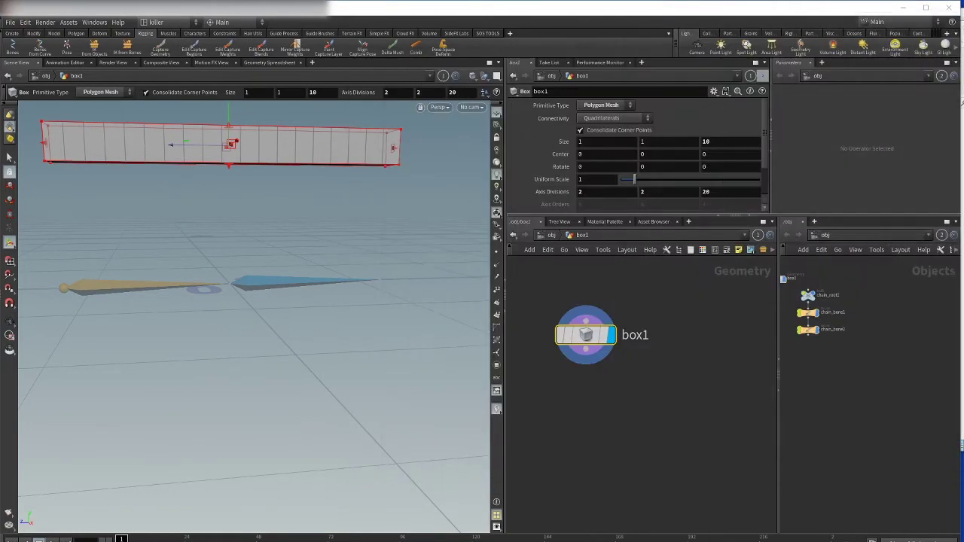
# - Go up to the object level and set the Y translation of chain_root1 to 1
pyautogui.moveTo(617, 304); pyautogui.dragTo(643, 284, button='middle')
pyautogui.scroll(-2, 637, 313)
pyautogui.scroll(-3, 673, 304)
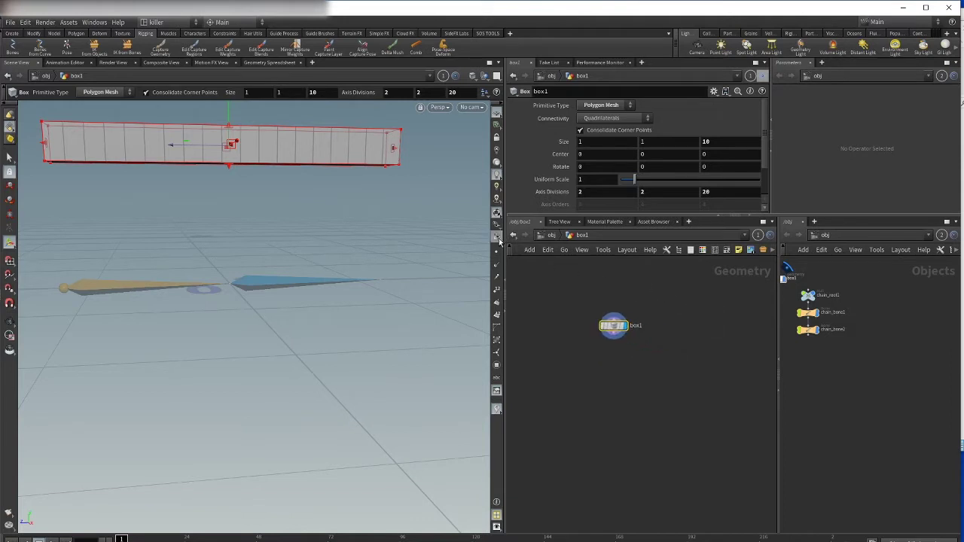
pyautogui.moveTo(583, 304); pyautogui.dragTo(604, 302, button='middle')
pyautogui.press('u')
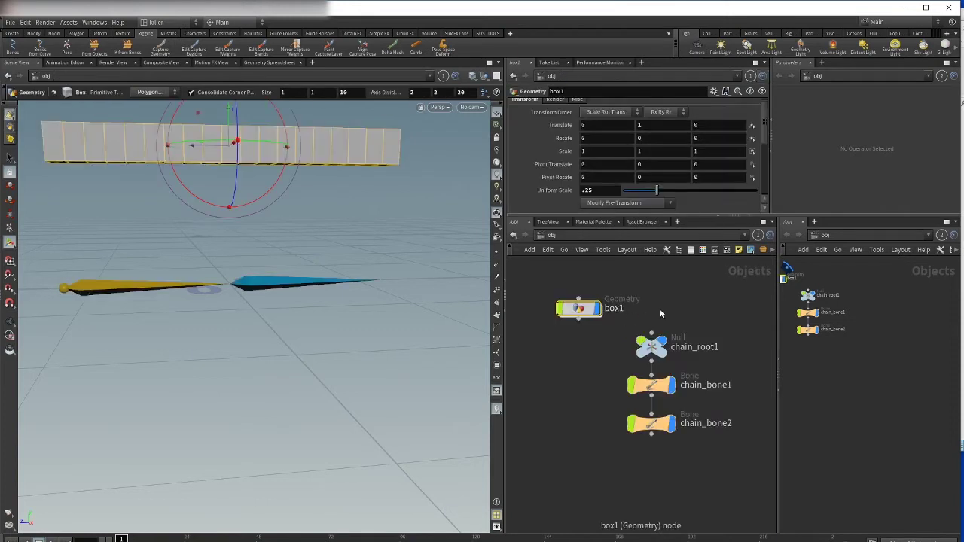
pyautogui.click(666, 347)
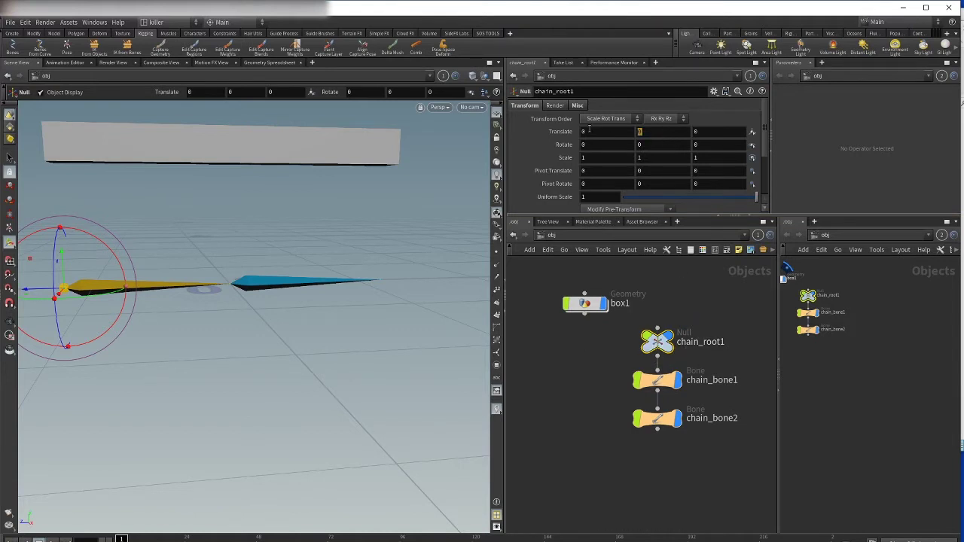
pyautogui.press('Return')
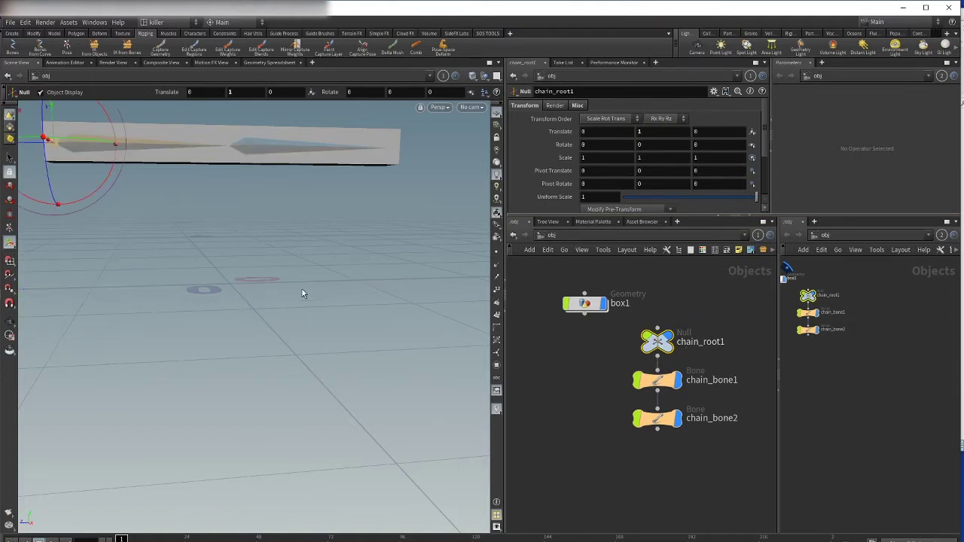
# - Enter the box1 geometry network and add a Bone Capture node fed by box1
pyautogui.press('Escape')
pyautogui.moveTo(286, 281); pyautogui.dragTo(309, 256)
pyautogui.doubleClick(581, 305)
pyautogui.press('Tab')
pyautogui.write('cap')
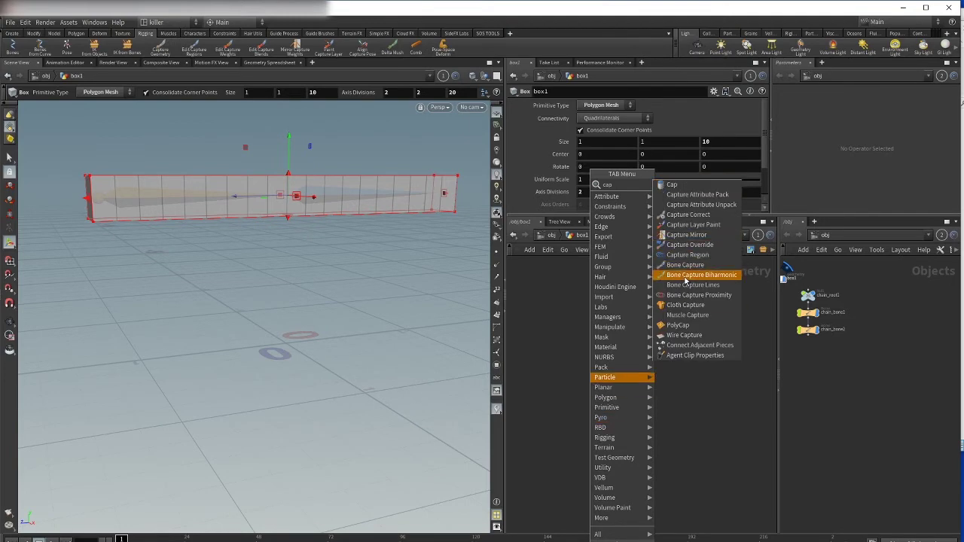
pyautogui.click(692, 265)
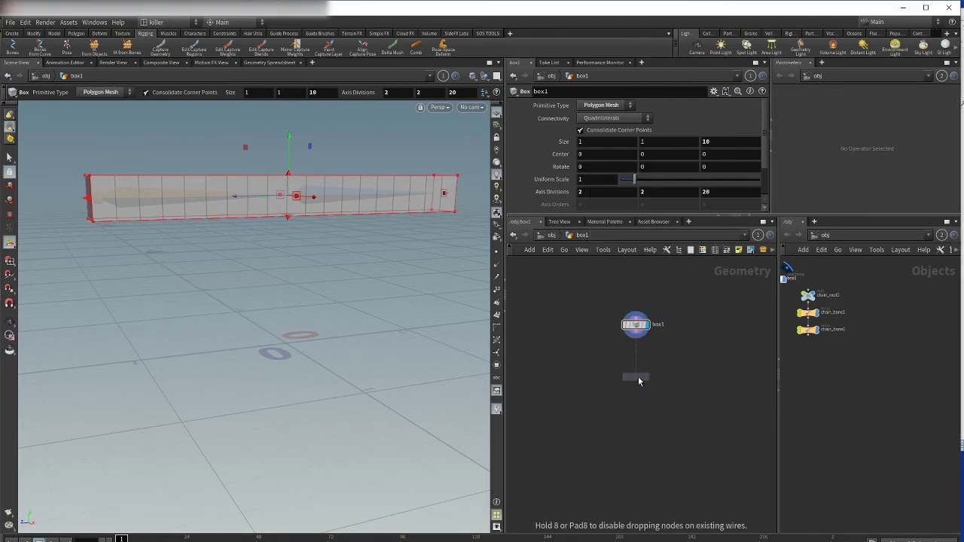
pyautogui.click(629, 376)
# - Assign chain_root1 as the Hierarchy of the Bone Capture node
pyautogui.moveTo(691, 339); pyautogui.dragTo(682, 357, button='middle')
pyautogui.scroll(2, 679, 360)
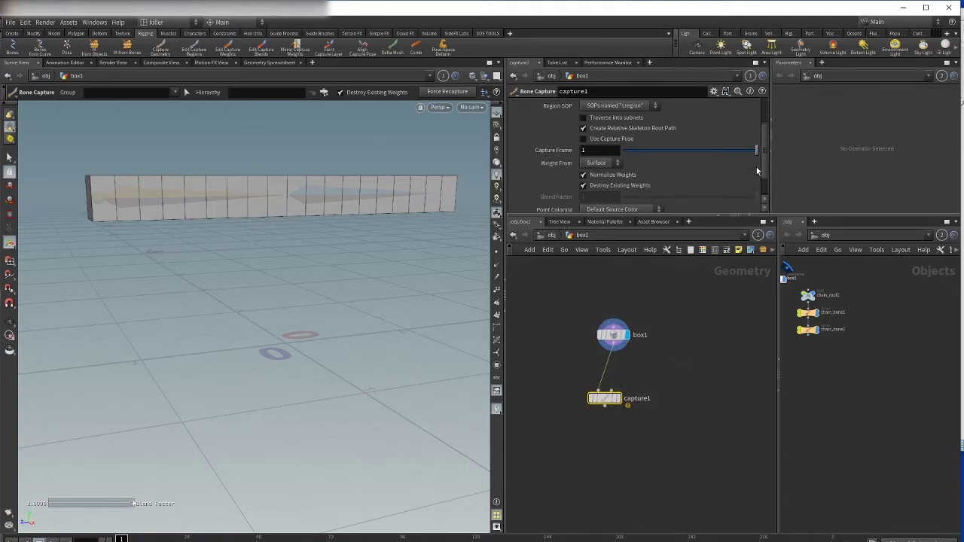
pyautogui.scroll(3, 764, 113)
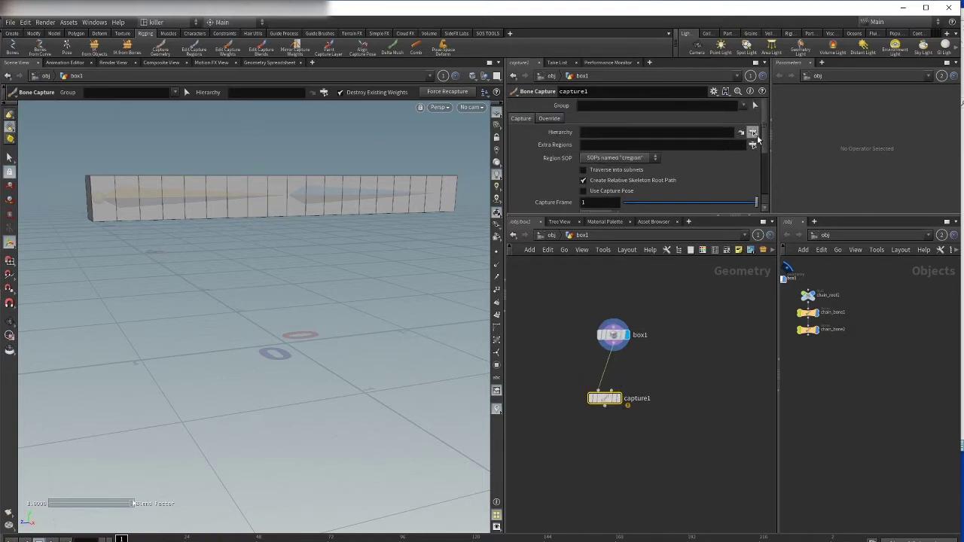
pyautogui.click(753, 132)
pyautogui.click(744, 108)
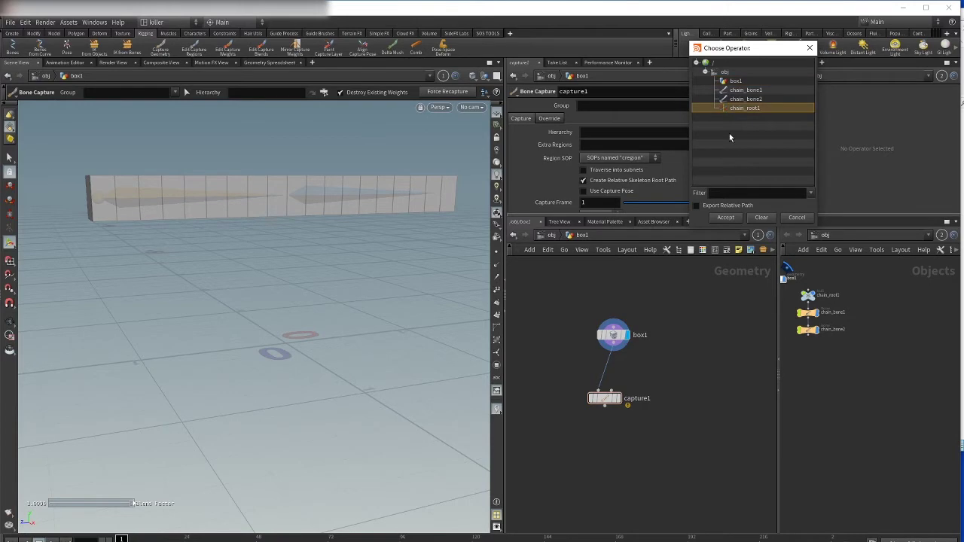
pyautogui.click(725, 217)
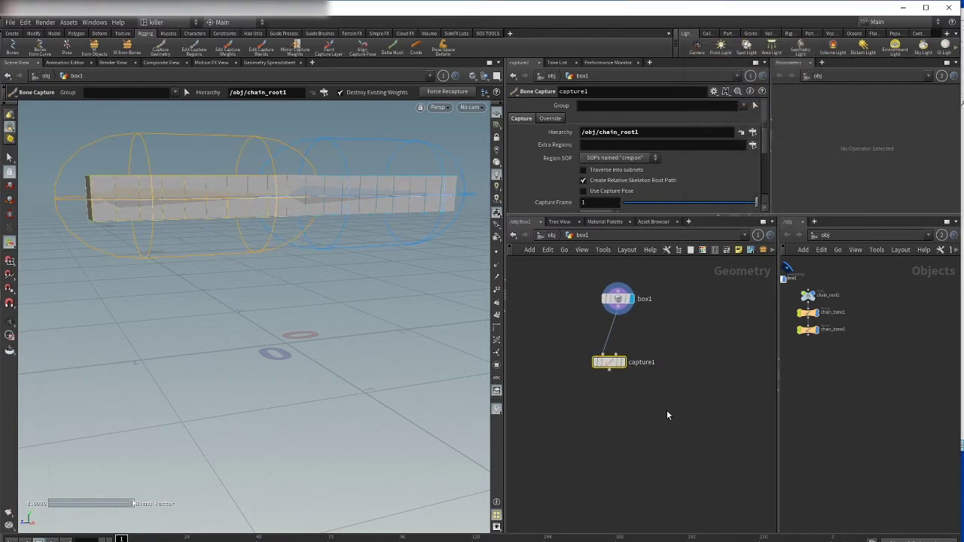
# - Add a Bone Deform node below capture1 and connect the capture1 output to its first input
pyautogui.press('Tab')
pyautogui.write('defo')
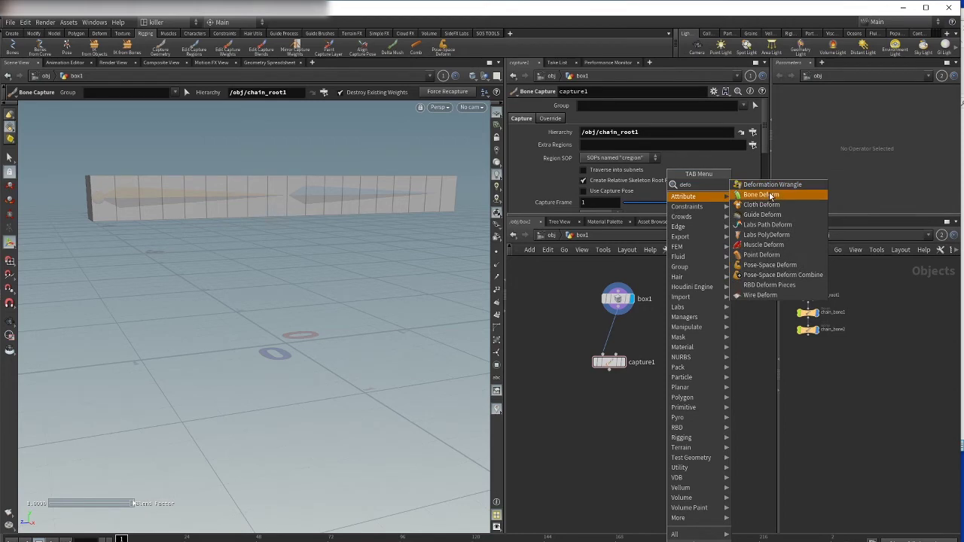
pyautogui.click(761, 195)
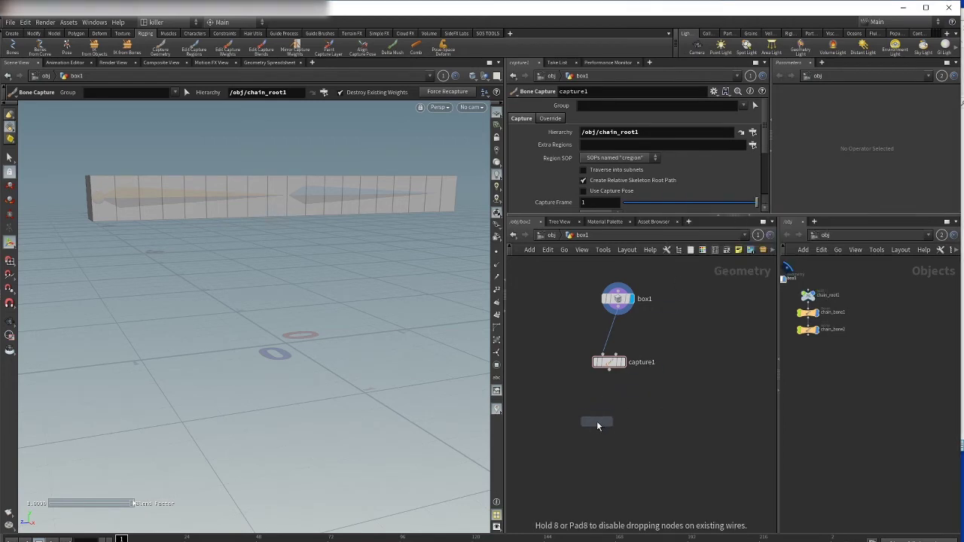
pyautogui.click(597, 427)
pyautogui.moveTo(609, 368); pyautogui.dragTo(596, 416)
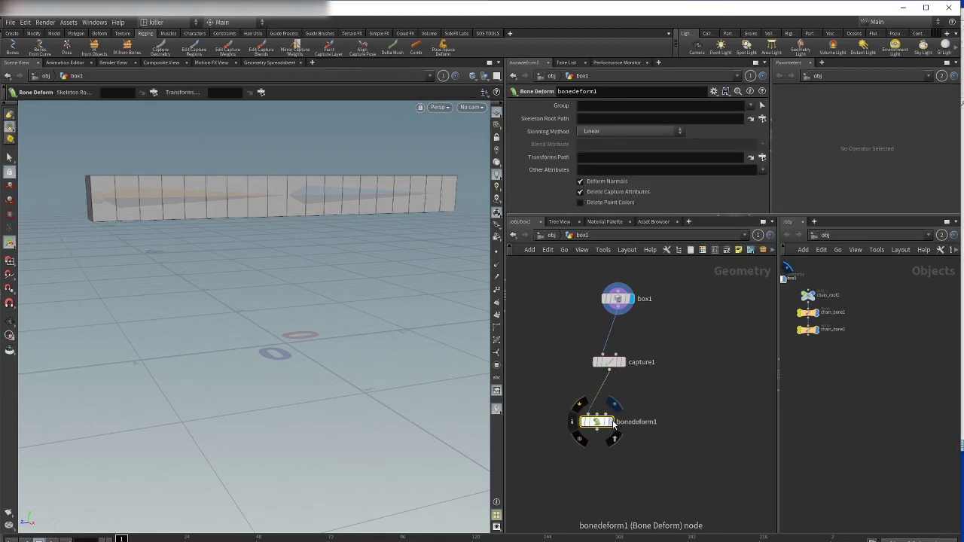
# - Return to the object level, temporarily show the capture region of chain_bone1 and hide it again
pyautogui.press('u')
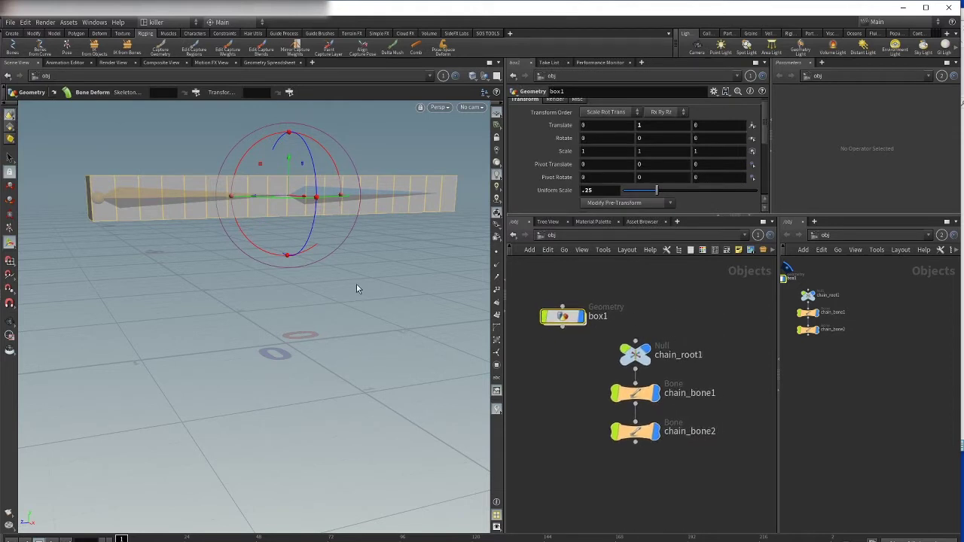
pyautogui.press('Escape')
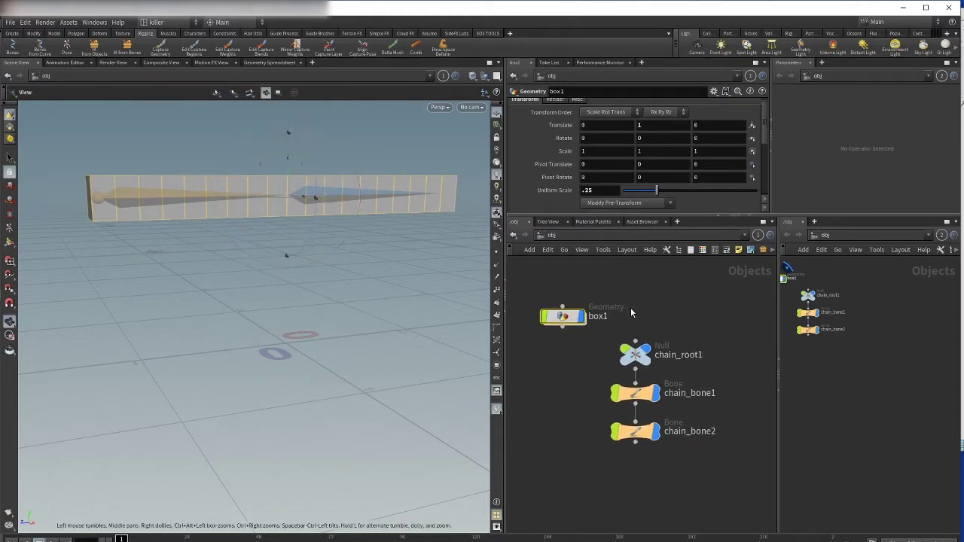
pyautogui.press('Return')
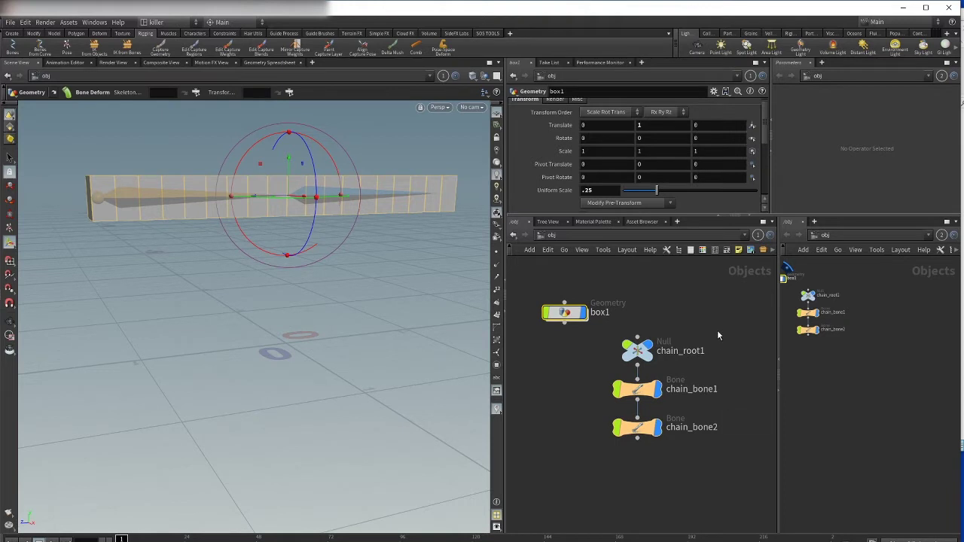
pyautogui.moveTo(718, 331); pyautogui.dragTo(710, 323, button='middle')
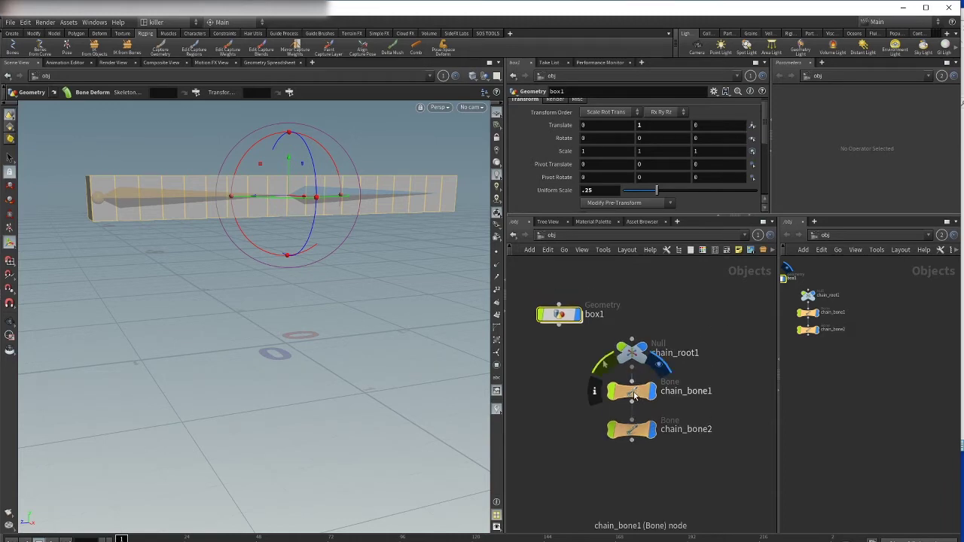
pyautogui.click(675, 385)
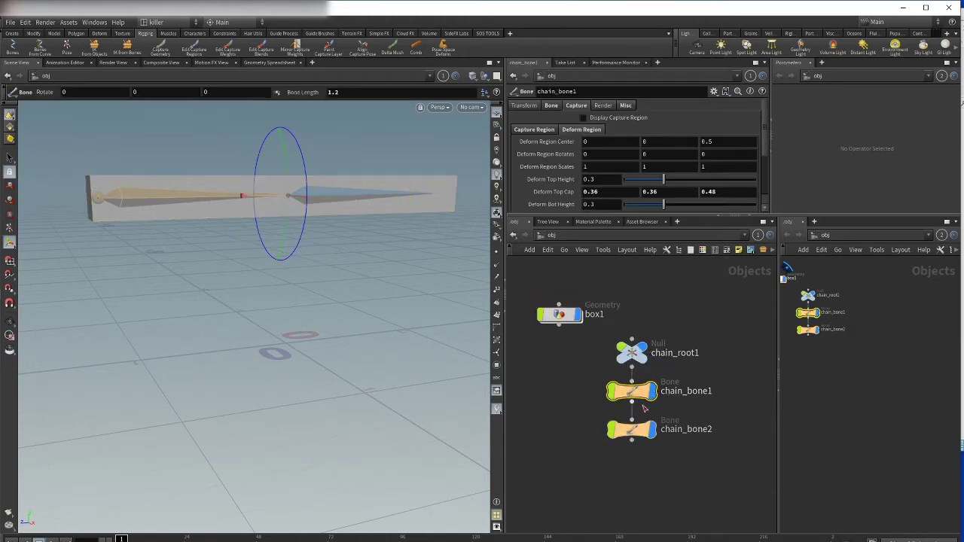
pyautogui.moveTo(641, 400)
pyautogui.click(584, 118)
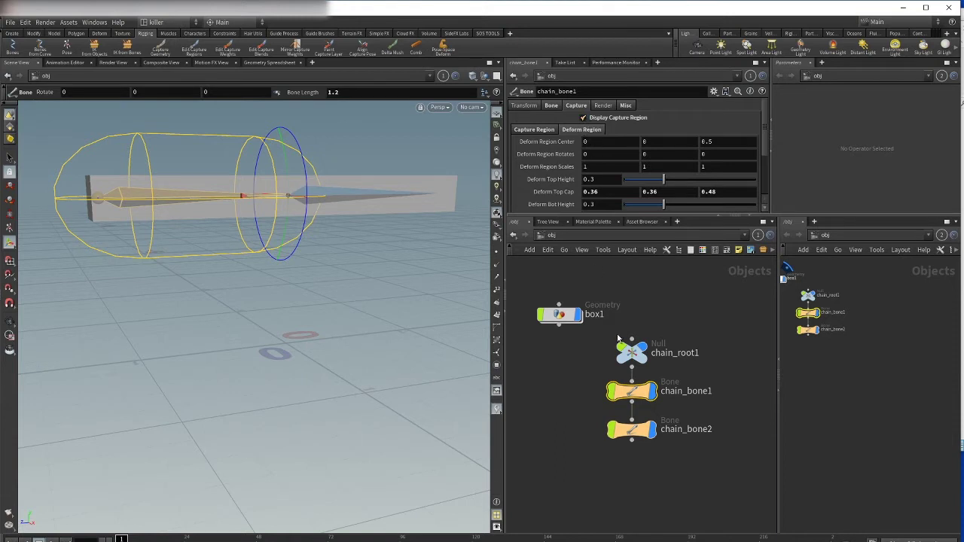
pyautogui.click(584, 118)
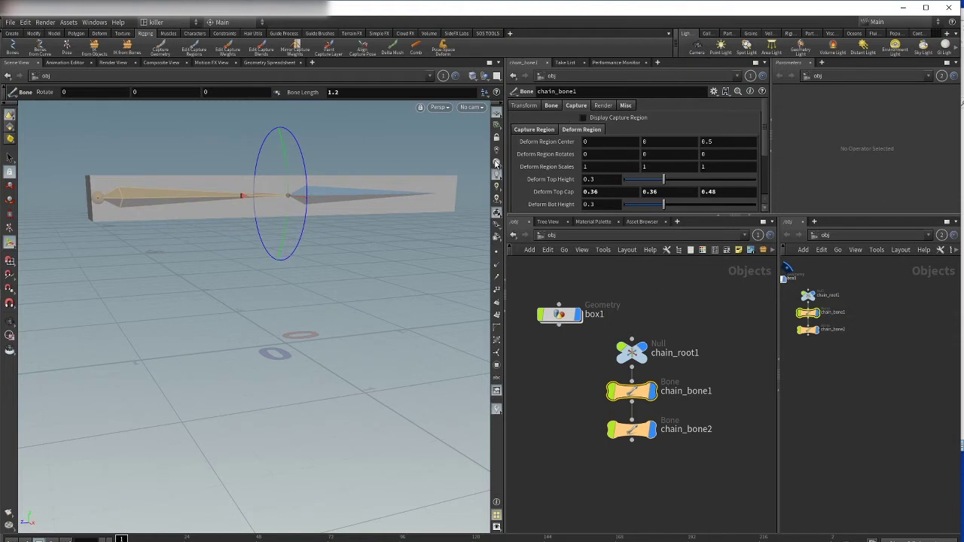
# - Set the Bone Kinematic Override for objects to Capture Pose
pyautogui.click(25, 23)
pyautogui.moveTo(32, 207)
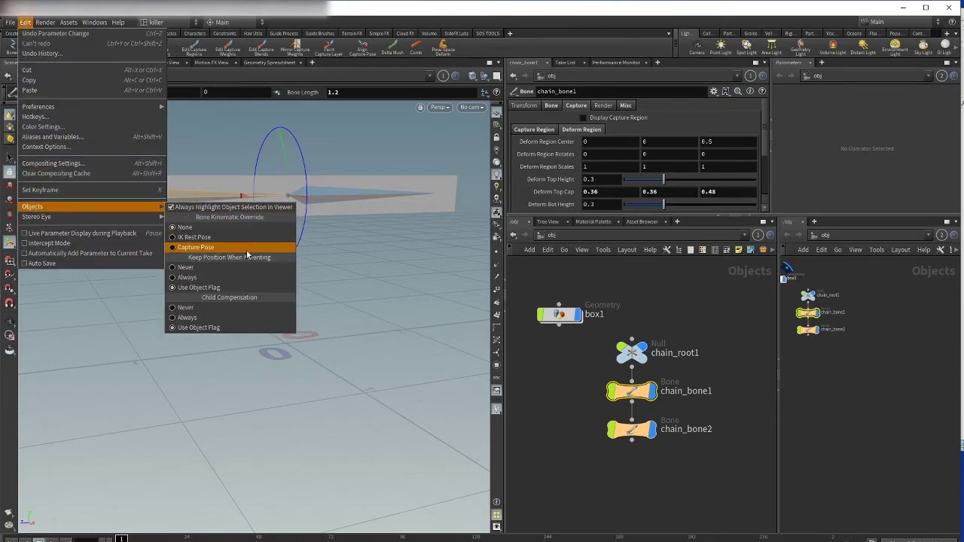
pyautogui.click(209, 248)
# - Examine the capture regions of both bones and their position relative to the box from several angles
pyautogui.keyDown('alt'); pyautogui.moveTo(387, 258); pyautogui.dragTo(280, 234, button='right'); pyautogui.keyUp('alt')
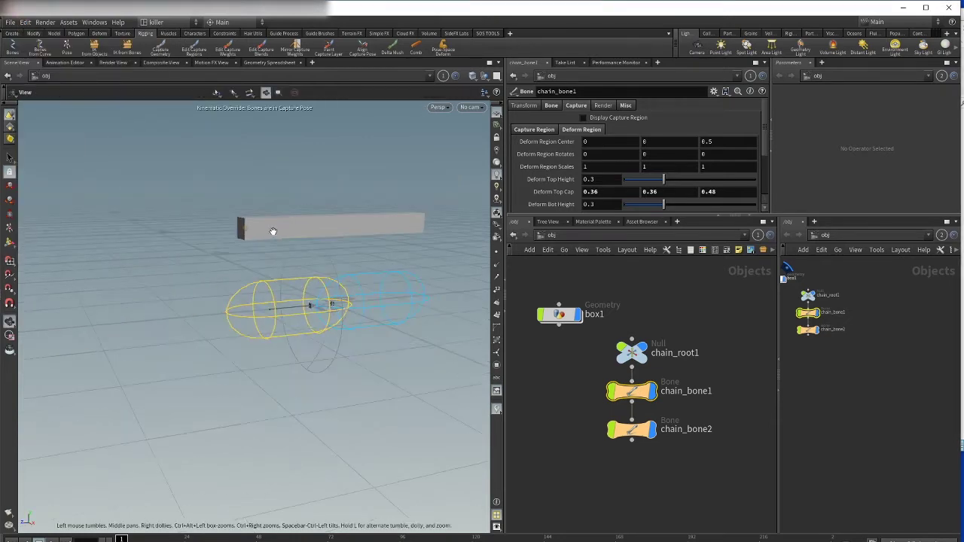
pyautogui.keyDown('alt'); pyautogui.moveTo(349, 256); pyautogui.dragTo(345, 236, button='middle'); pyautogui.keyUp('alt')
pyautogui.moveTo(345, 236); pyautogui.dragTo(375, 242)
pyautogui.press('Return')
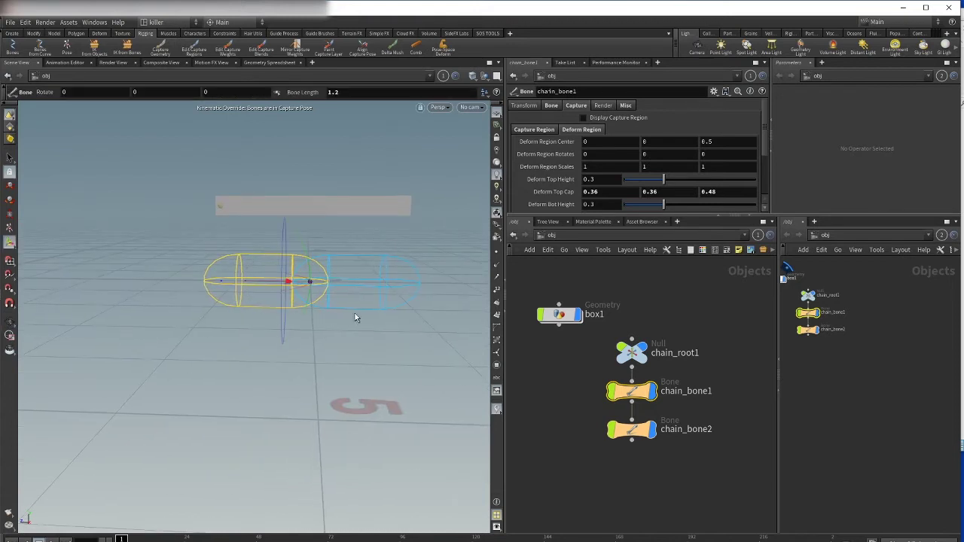
pyautogui.press('Escape')
pyautogui.moveTo(437, 230); pyautogui.dragTo(186, 247)
pyautogui.press('Return')
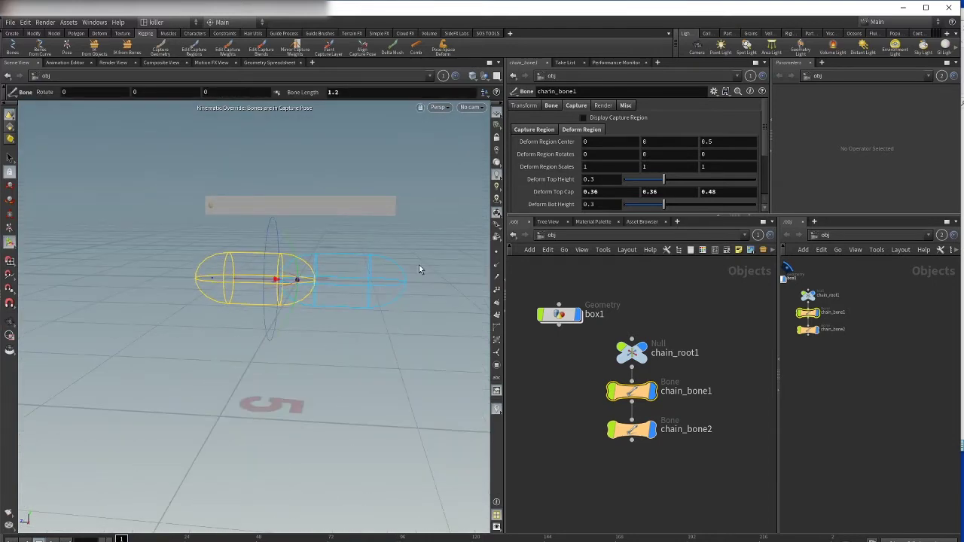
pyautogui.moveTo(422, 236); pyautogui.dragTo(291, 199)
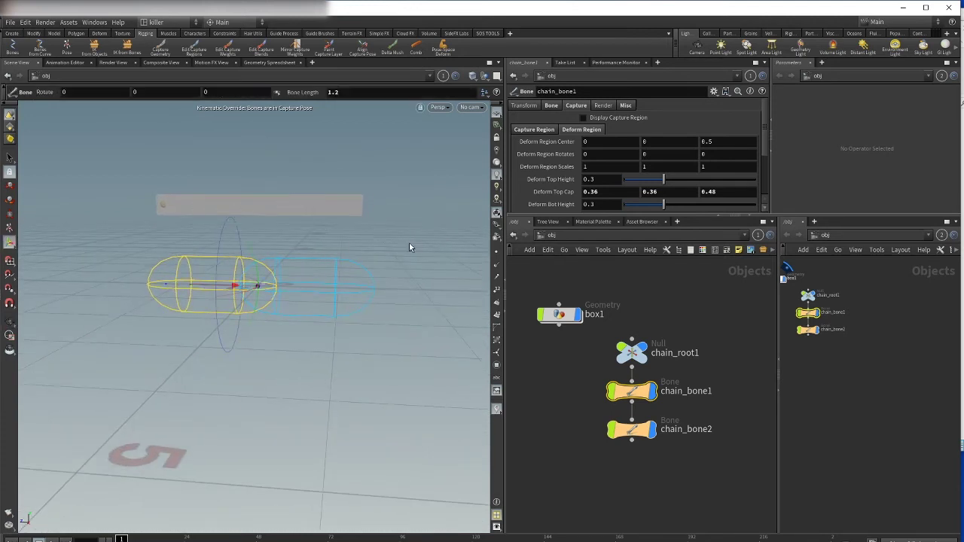
pyautogui.moveTo(432, 248); pyautogui.dragTo(299, 194)
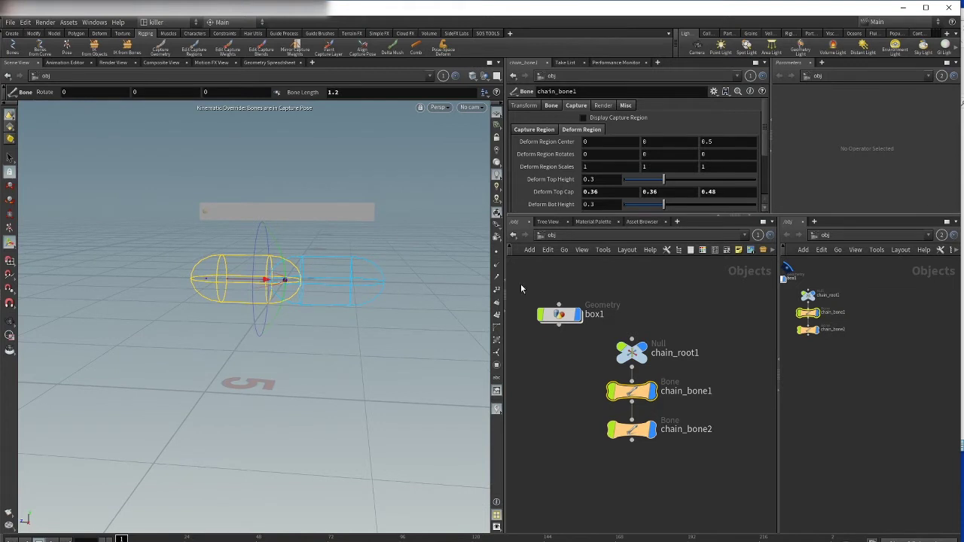
pyautogui.moveTo(717, 302); pyautogui.dragTo(714, 294, button='middle')
pyautogui.scroll(1, 713, 294)
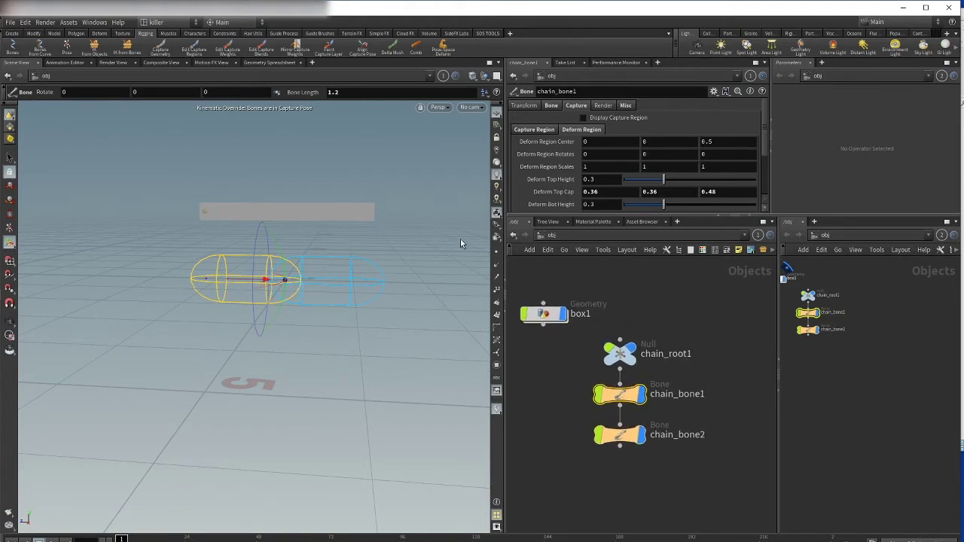
# - Set the Bone Kinematic Override for objects to None
pyautogui.click(26, 22)
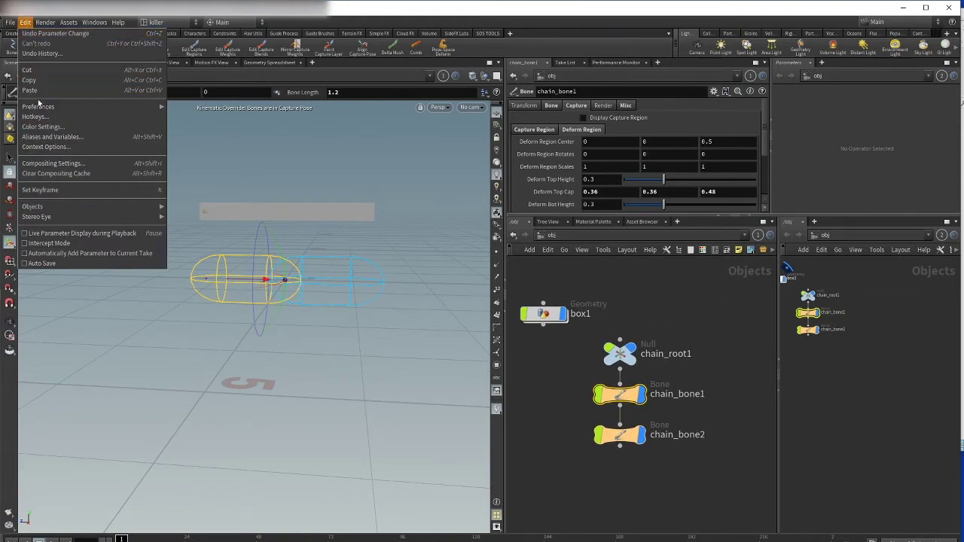
pyautogui.moveTo(40, 110)
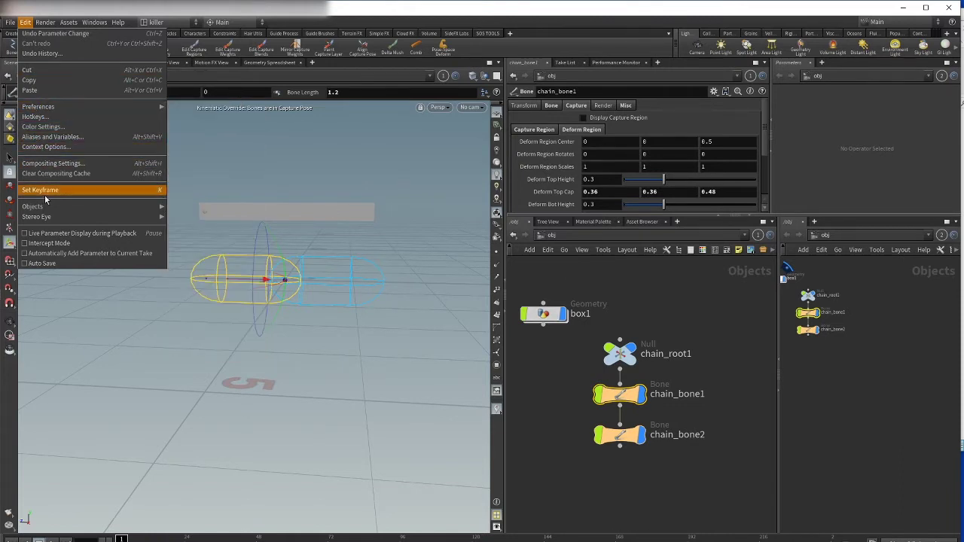
pyautogui.moveTo(149, 207)
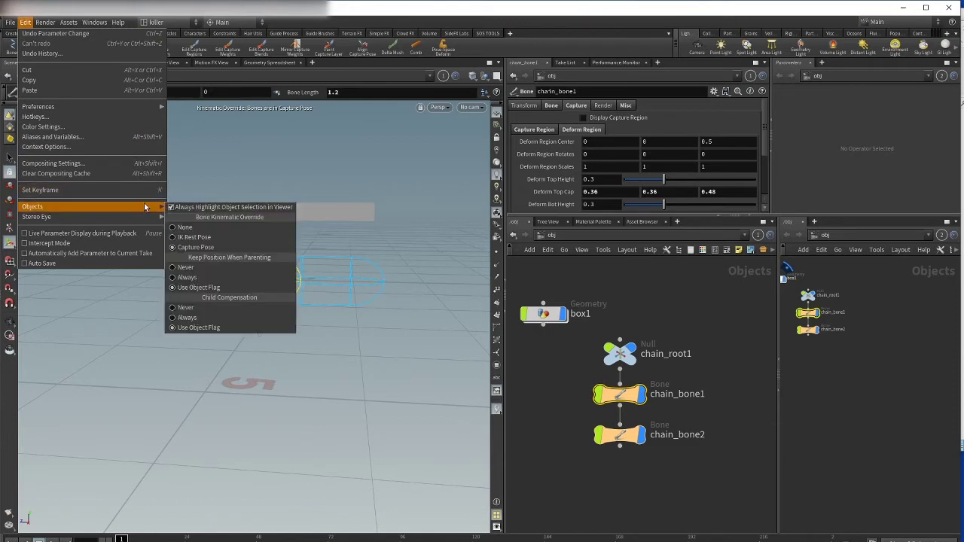
pyautogui.click(194, 237)
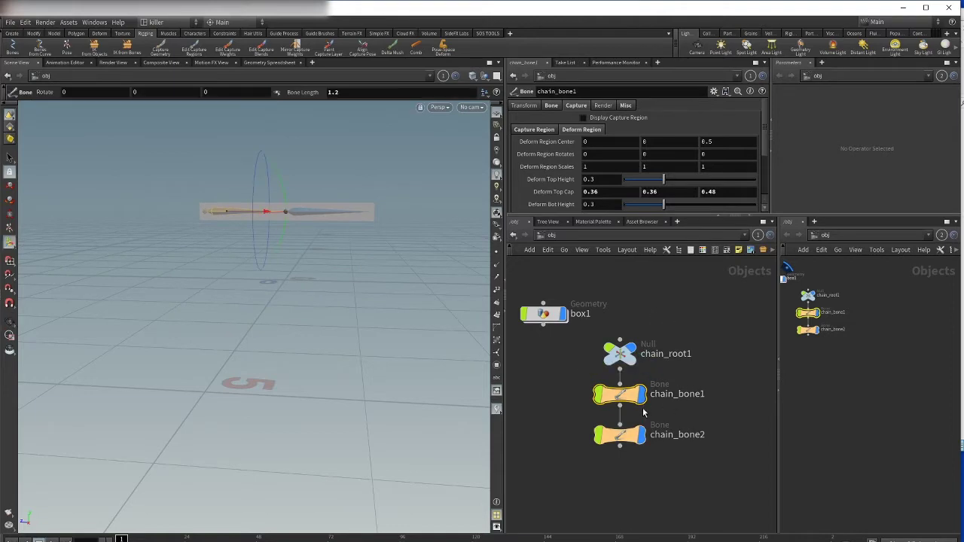
# - Display the capture region of chain_bone1 and briefly check the topic list in the Notepad notes
pyautogui.click(583, 118)
pyautogui.moveTo(963, 83); pyautogui.dragTo(358, 79)
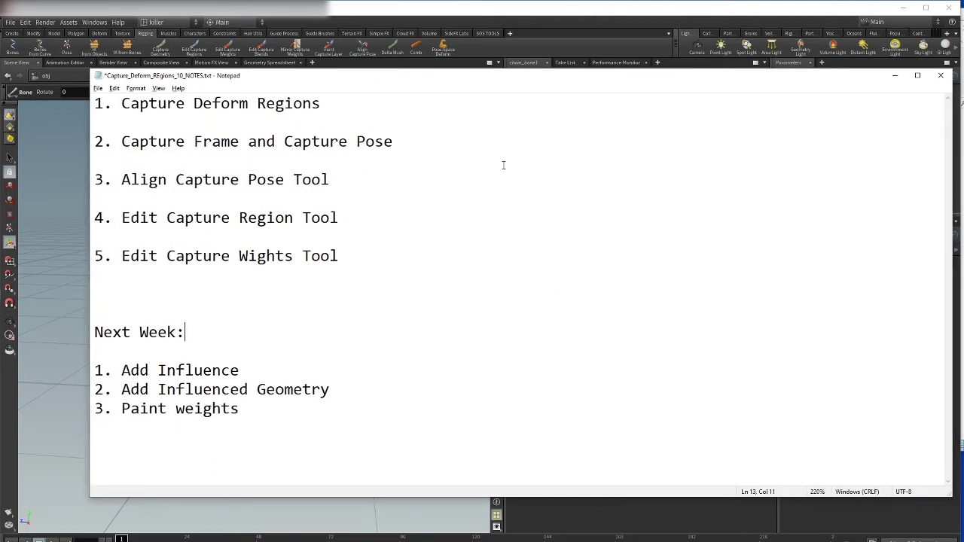
pyautogui.click(894, 77)
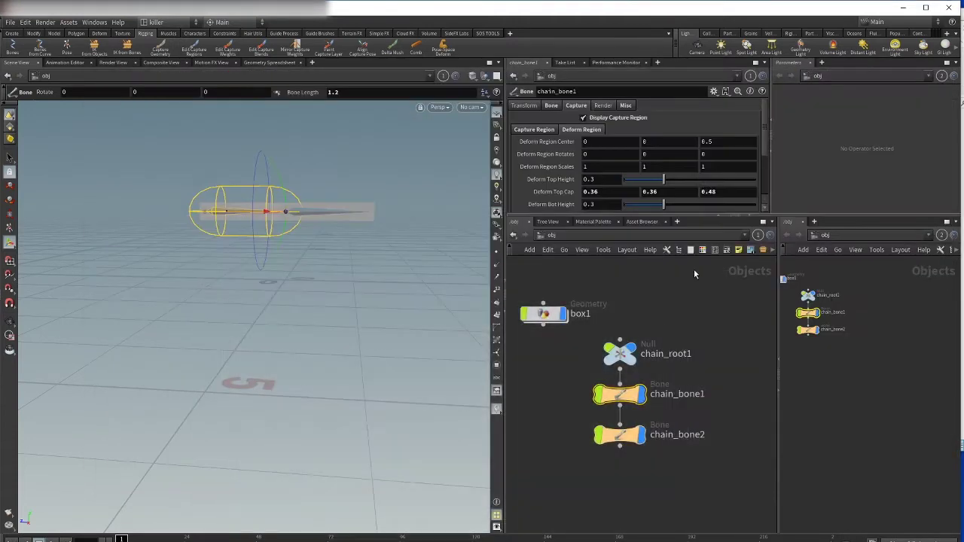
# - Try rotating chain_bone2 to test how the box deforms and undo the rotation
pyautogui.click(576, 311)
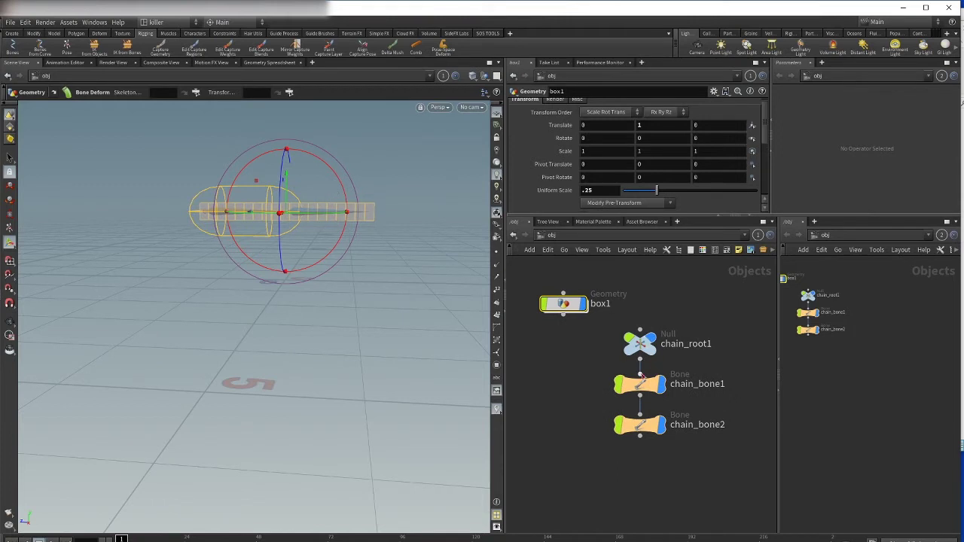
pyautogui.click(640, 424)
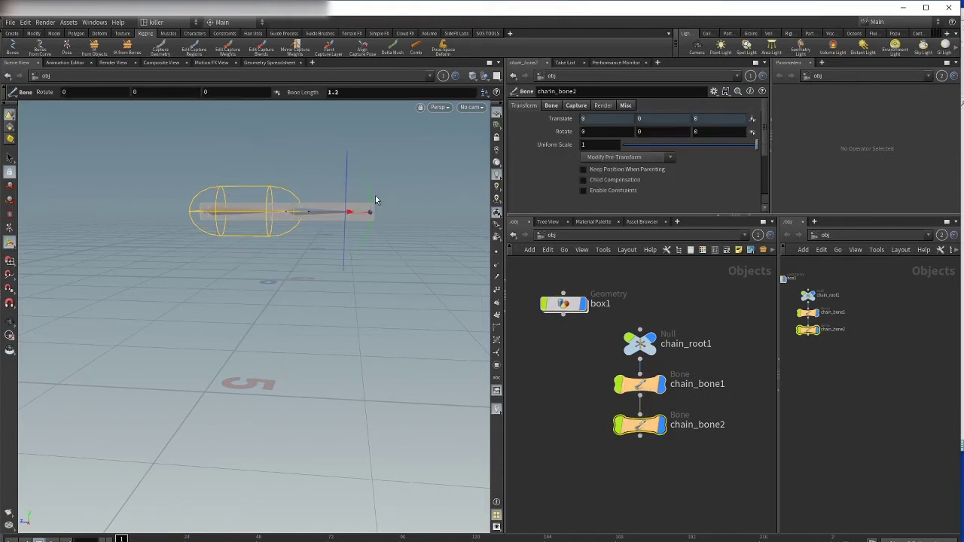
pyautogui.moveTo(369, 189); pyautogui.dragTo(332, 136)
pyautogui.hotkey('ctrl', 'z')
# - Open the box1 geometry network and bring up the capture frame settings of the capture1 node
pyautogui.doubleClick(580, 304)
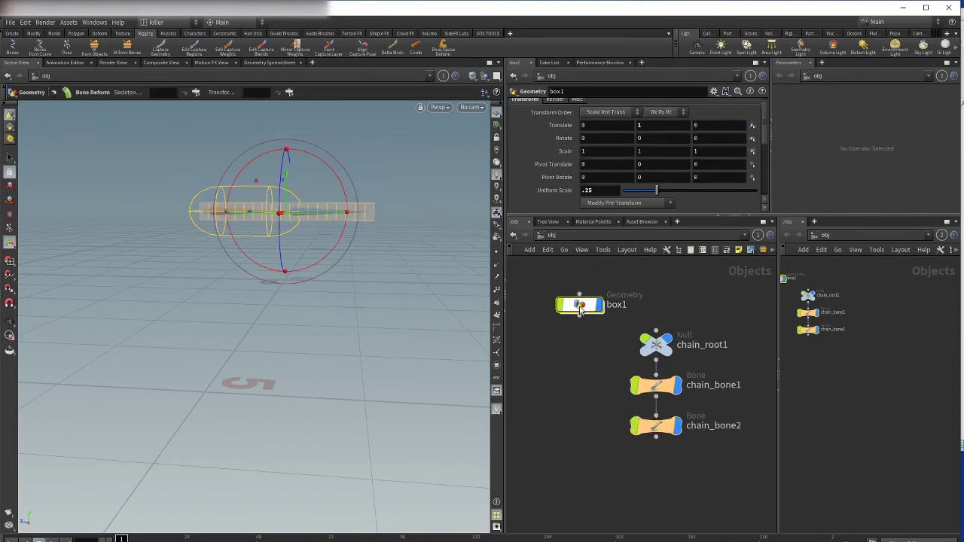
pyautogui.scroll(3, 692, 337)
pyautogui.moveTo(685, 337); pyautogui.dragTo(747, 326, button='middle')
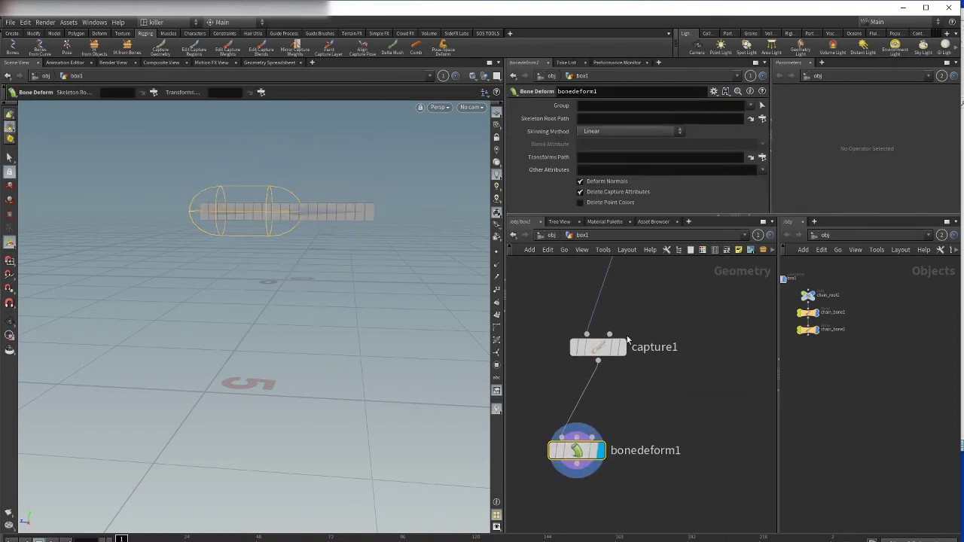
pyautogui.click(598, 348)
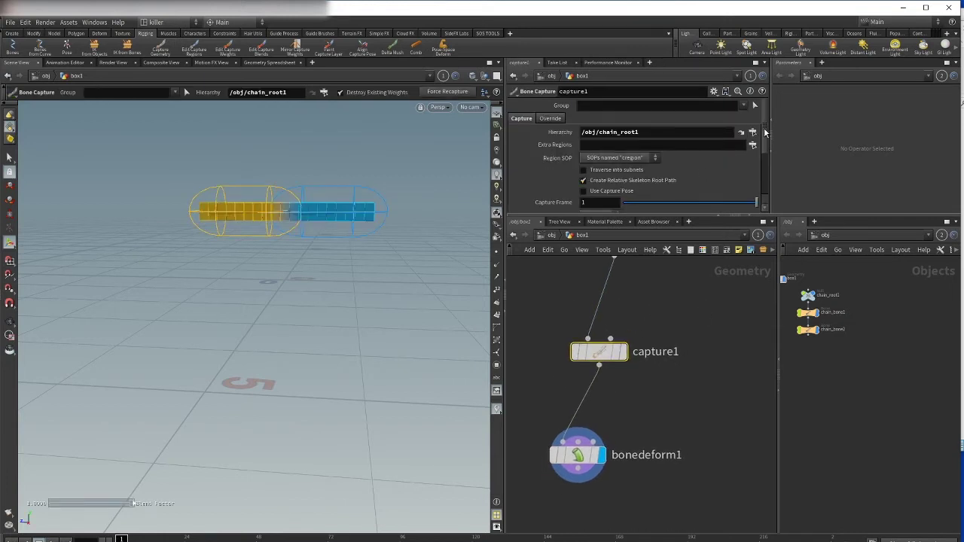
pyautogui.scroll(-1, 592, 198)
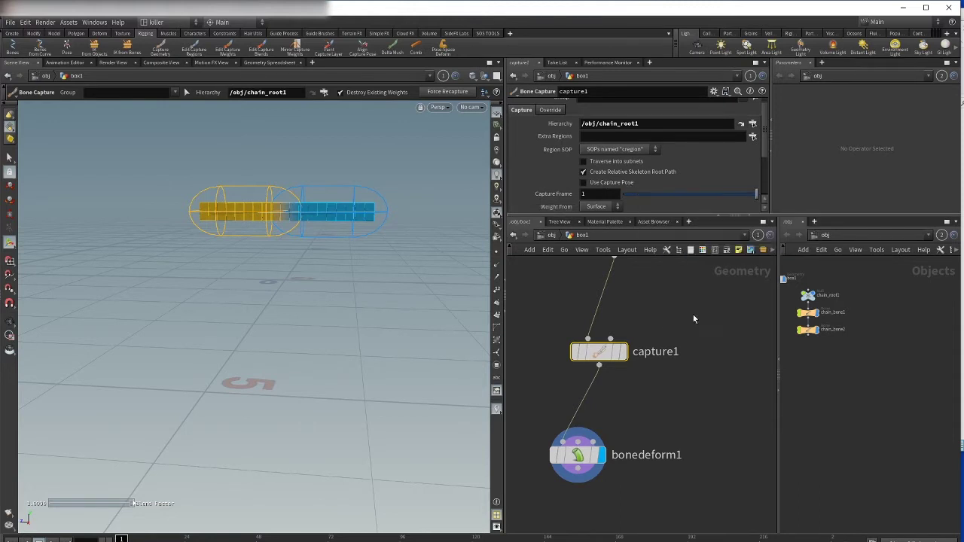
pyautogui.moveTo(669, 301)
pyautogui.mouseDown(button='middle')
pyautogui.moveTo(678, 291)
pyautogui.moveTo(674, 308)
pyautogui.moveTo(682, 307)
pyautogui.mouseUp(button='middle')
# - Set the Capture Frame of the capture1 node to 2
pyautogui.click(582, 195)
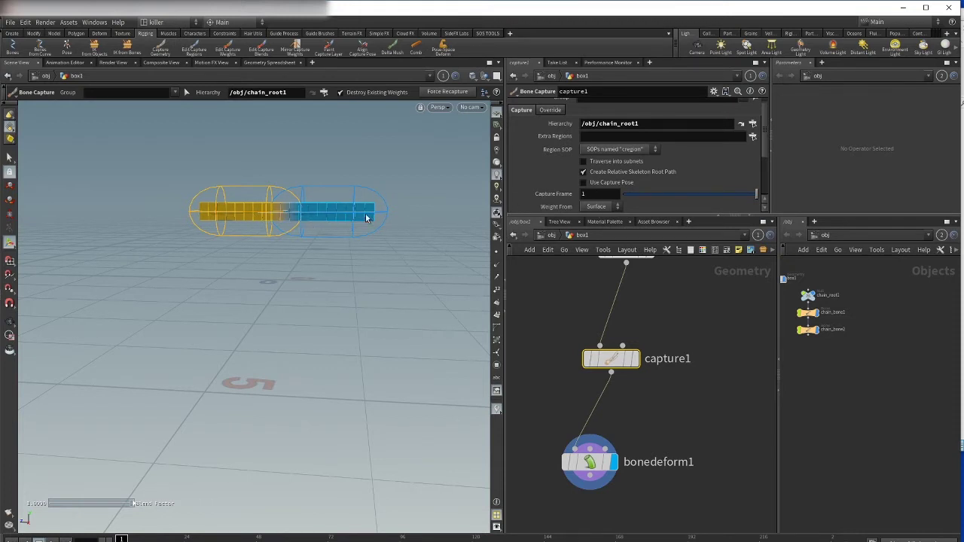
pyautogui.press('Escape')
pyautogui.moveTo(424, 179); pyautogui.dragTo(578, 228)
pyautogui.press('Return')
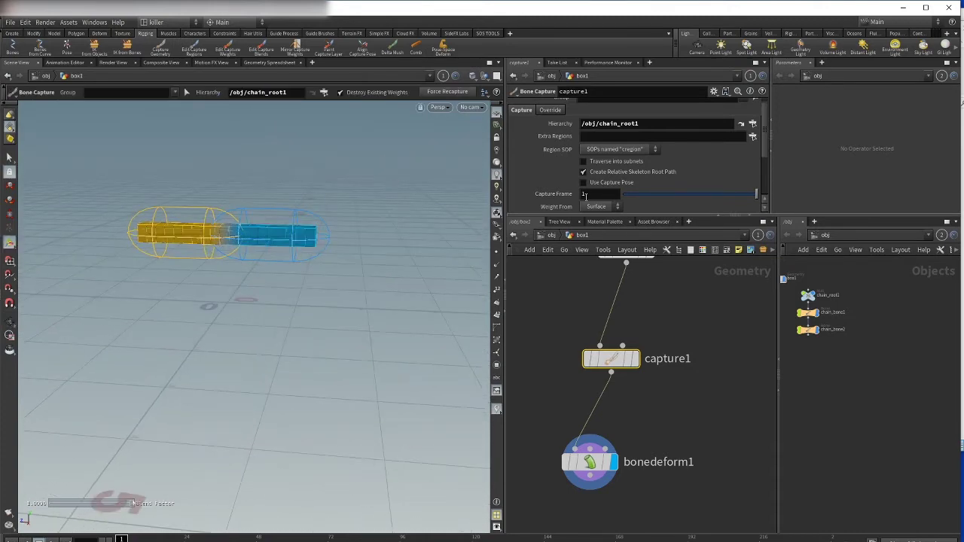
pyautogui.click(605, 193)
pyautogui.write('2')
pyautogui.press('Return')
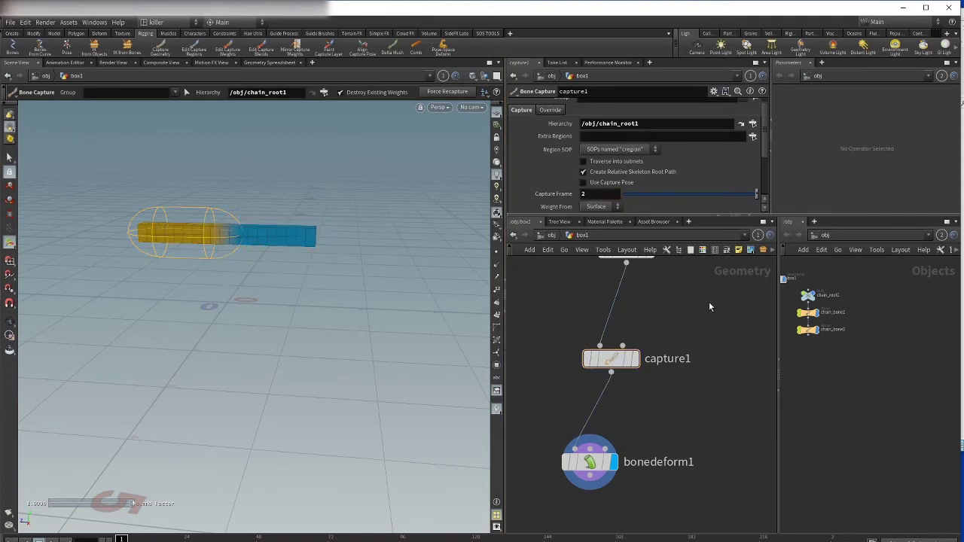
# - Return to the object level, try rotating chain_bone2 with the changed capture frame and undo the rotation
pyautogui.press('u')
pyautogui.click(654, 399)
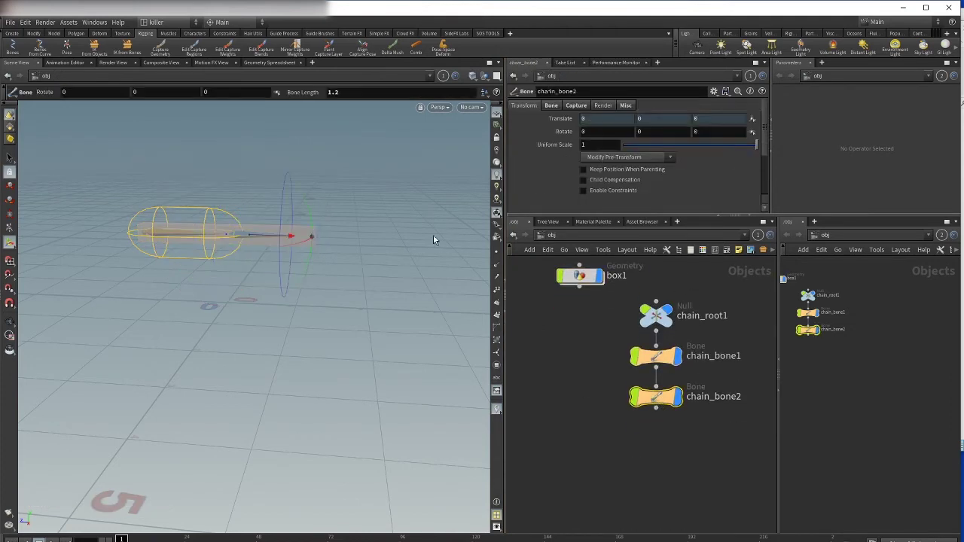
pyautogui.moveTo(309, 209); pyautogui.dragTo(214, 157)
pyautogui.hotkey('ctrl', 'z')
pyautogui.click(658, 447)
# - Reopen the box1 network and examine the capture1 parameters and the coloured capture weights on the box from several angles
pyautogui.moveTo(603, 344); pyautogui.dragTo(596, 388, button='middle')
pyautogui.click(579, 323)
pyautogui.doubleClick(580, 323)
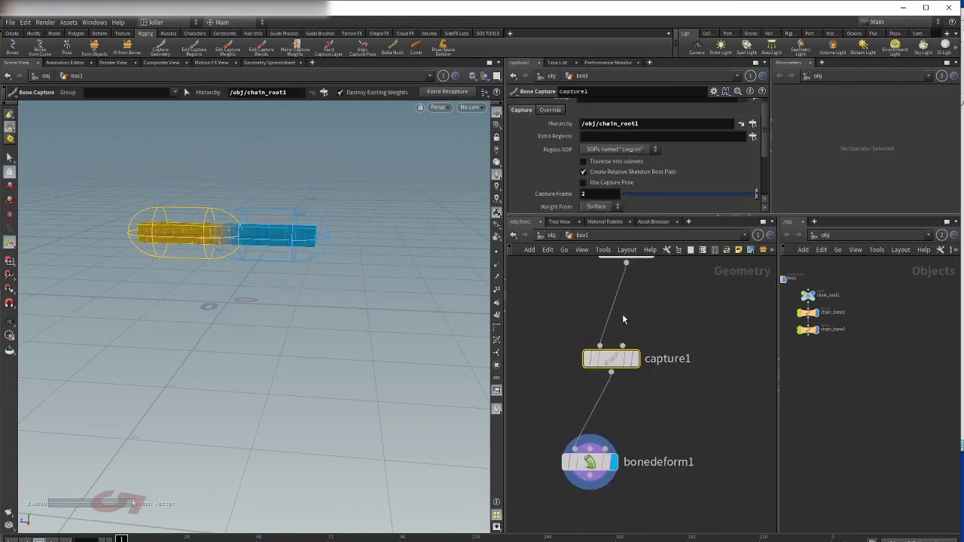
pyautogui.moveTo(633, 318); pyautogui.dragTo(685, 286, button='middle')
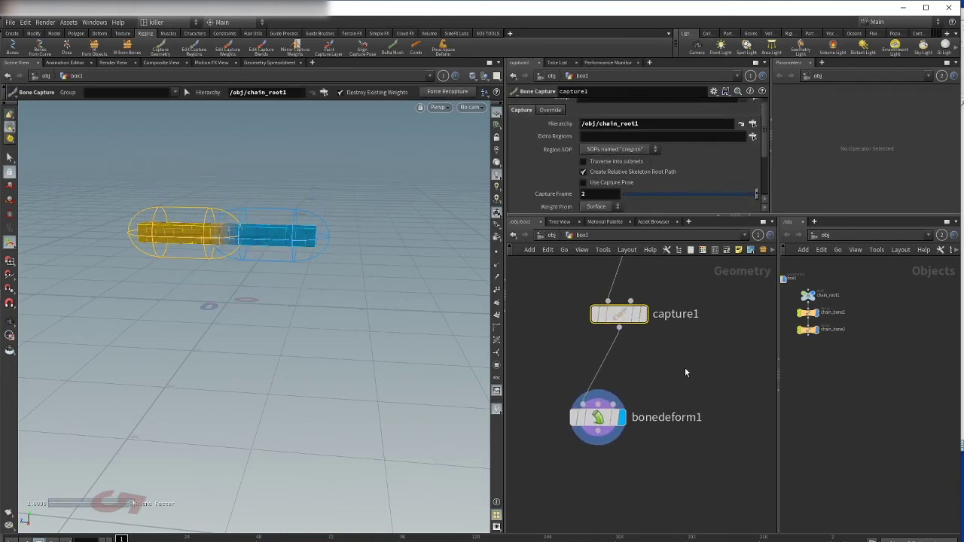
pyautogui.scroll(3, 685, 365)
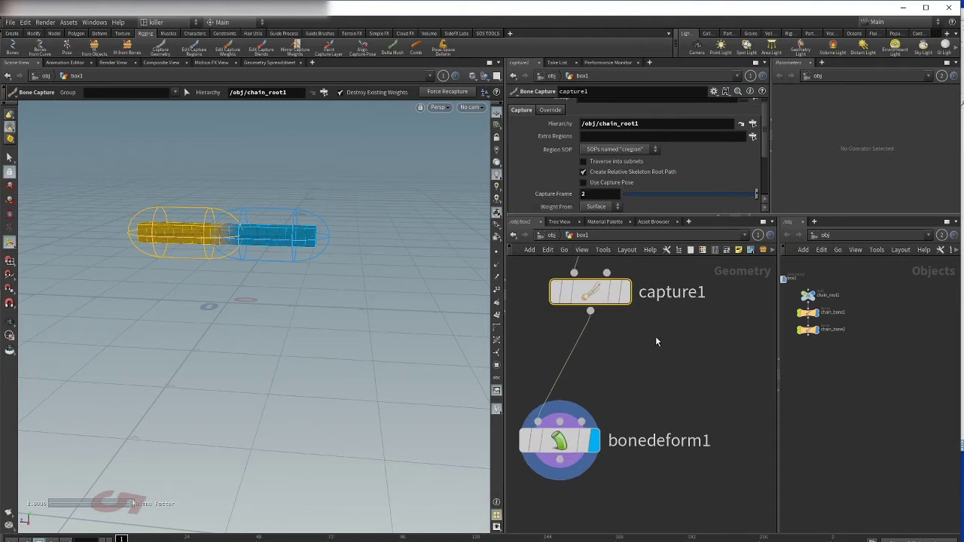
pyautogui.scroll(-3, 661, 364)
pyautogui.moveTo(670, 367); pyautogui.dragTo(682, 359, button='middle')
pyautogui.keyDown('alt'); pyautogui.moveTo(270, 294); pyautogui.dragTo(308, 278); pyautogui.keyUp('alt')
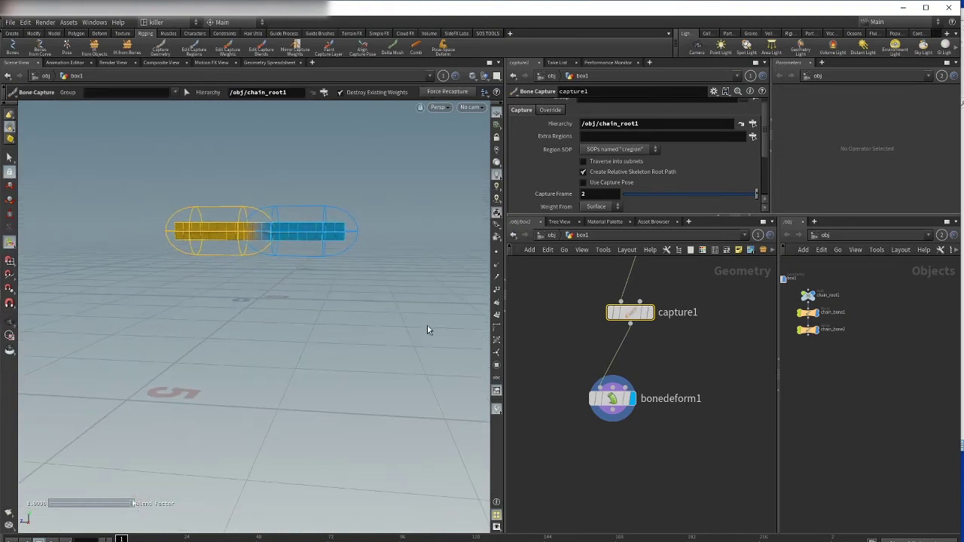
pyautogui.press('Escape')
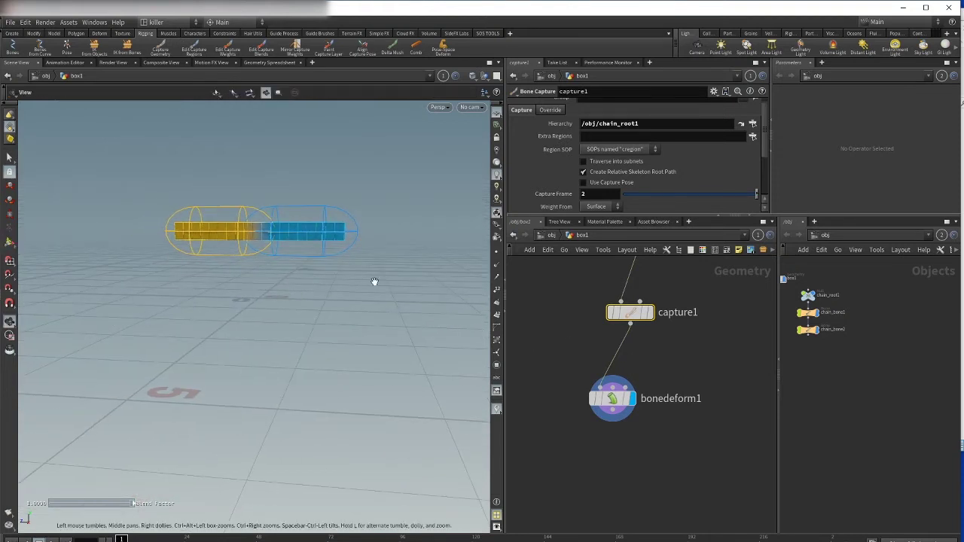
pyautogui.moveTo(318, 282); pyautogui.dragTo(275, 266)
pyautogui.press('Return')
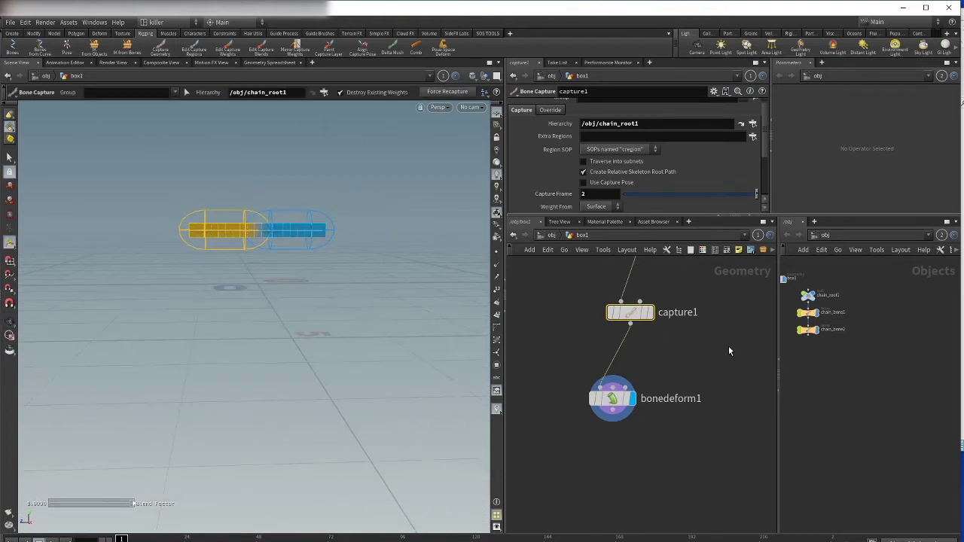
pyautogui.moveTo(729, 337); pyautogui.dragTo(720, 362, button='middle')
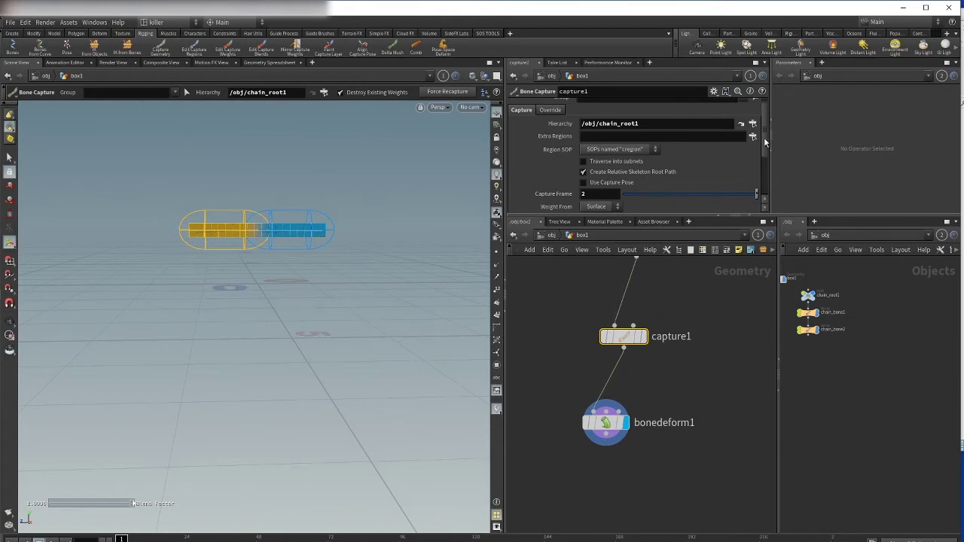
pyautogui.scroll(-3, 764, 137)
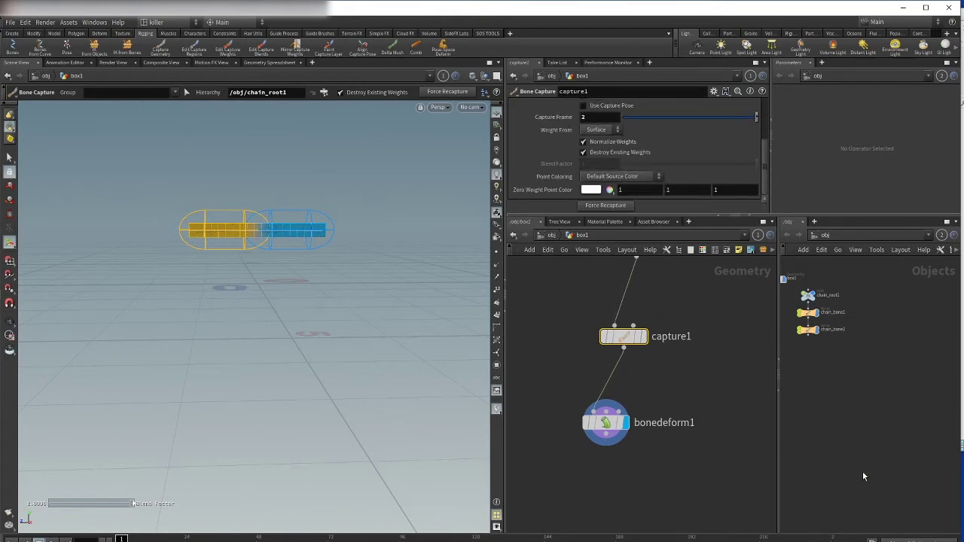
# - Switch to the Notepad notes to review the capture topics, move them aside and return to the box1 node network
pyautogui.hotkey('alt', 'Tab')
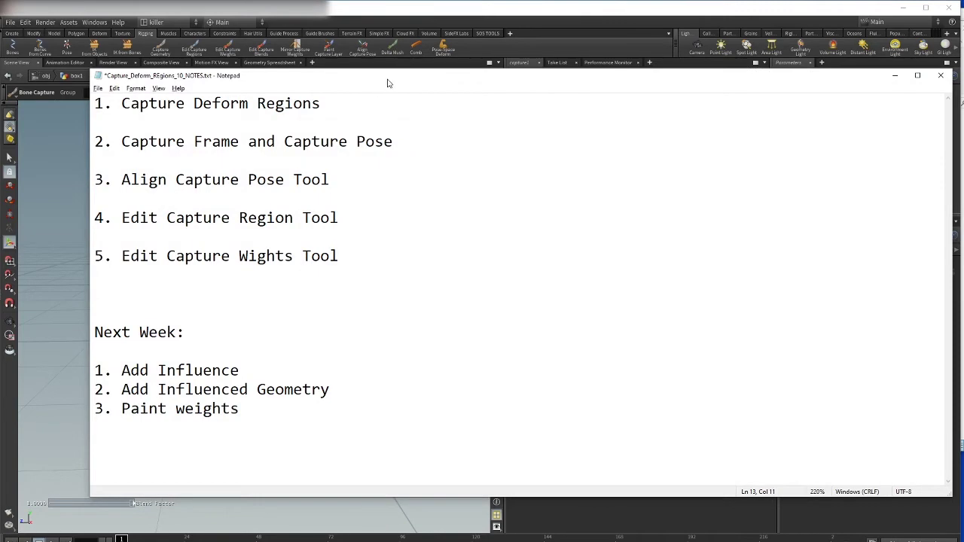
pyautogui.moveTo(387, 84); pyautogui.dragTo(630, 83)
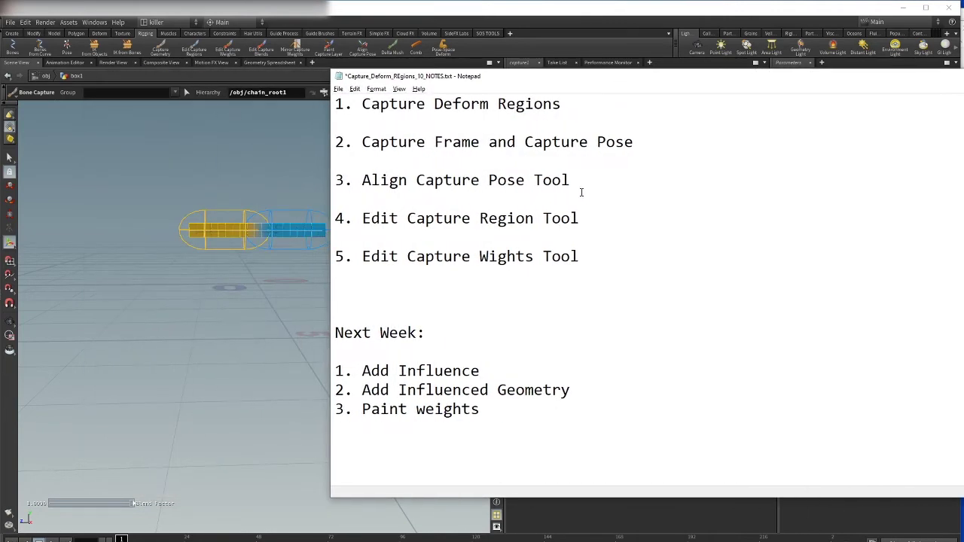
pyautogui.moveTo(515, 69); pyautogui.dragTo(773, 85)
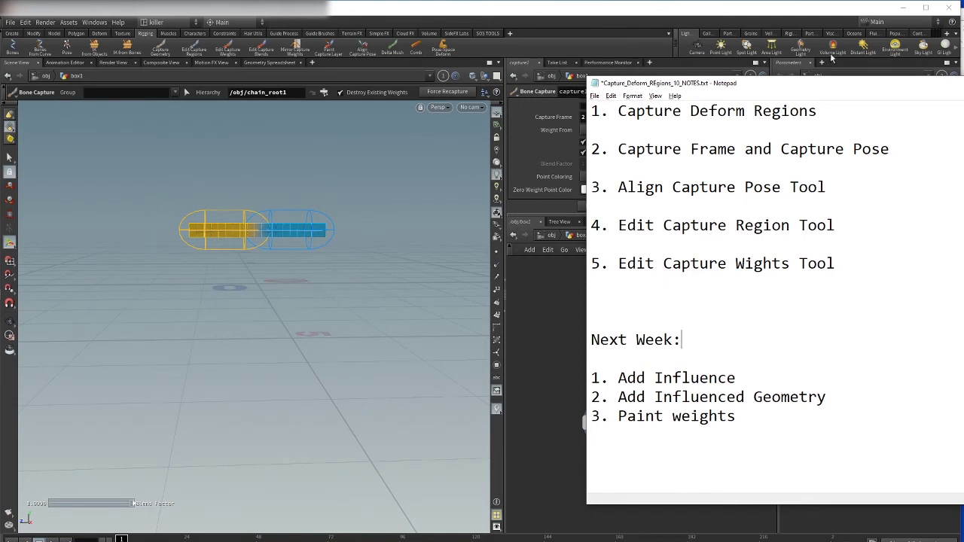
pyautogui.moveTo(811, 87); pyautogui.dragTo(963, 122)
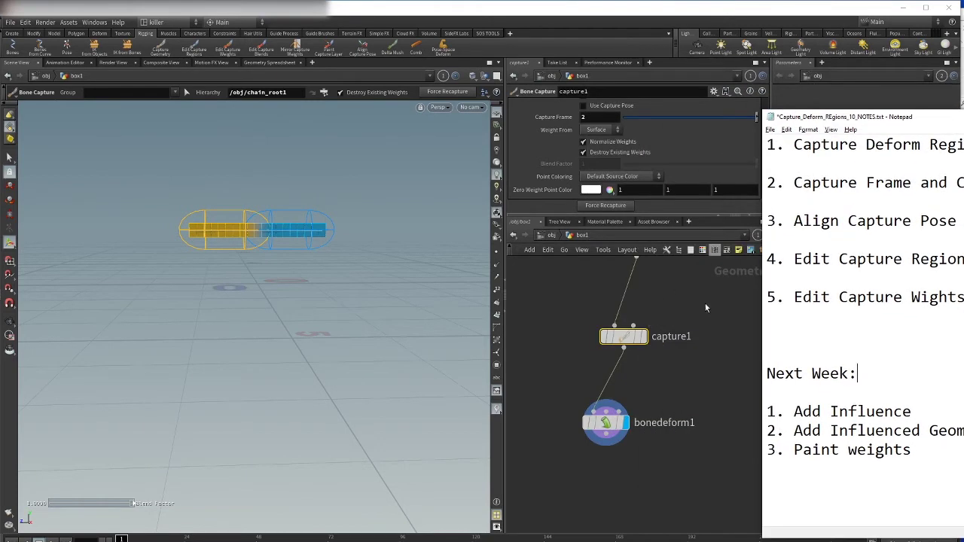
pyautogui.moveTo(697, 303); pyautogui.dragTo(682, 332, button='middle')
pyautogui.scroll(-1, 688, 325)
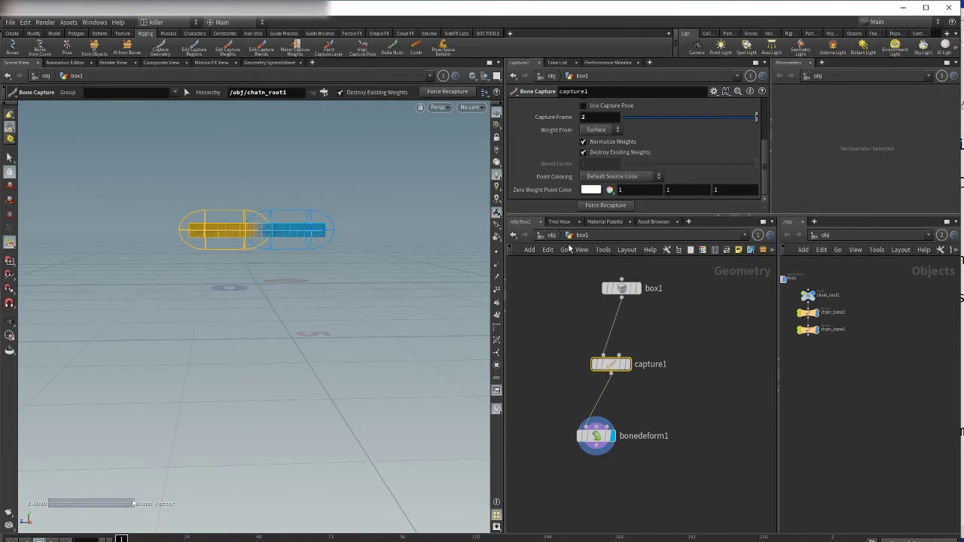
# - At the object level, run Align Capture Pose on chain_bone1 and chain_bone2 using Match Capture Pose With Deform Region
pyautogui.click(705, 313)
pyautogui.press('u')
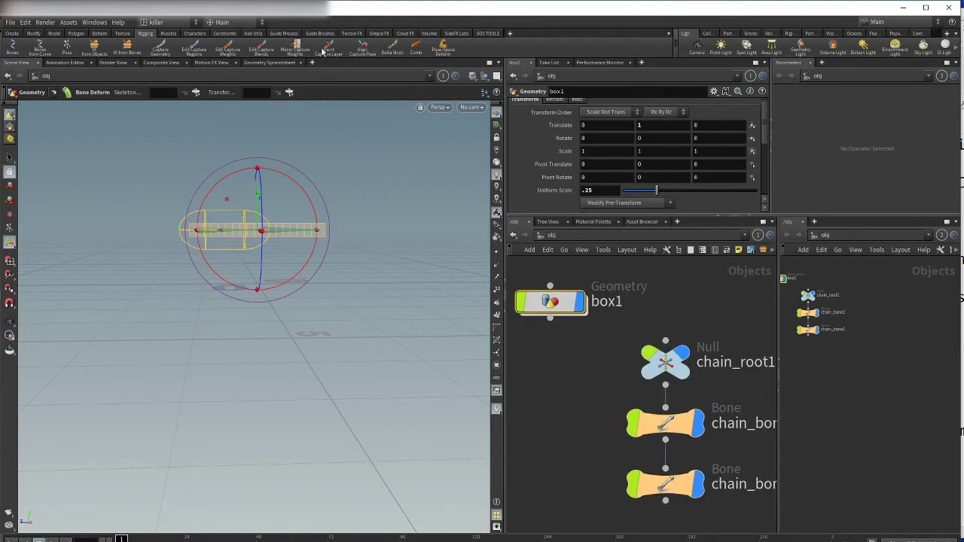
pyautogui.click(363, 48)
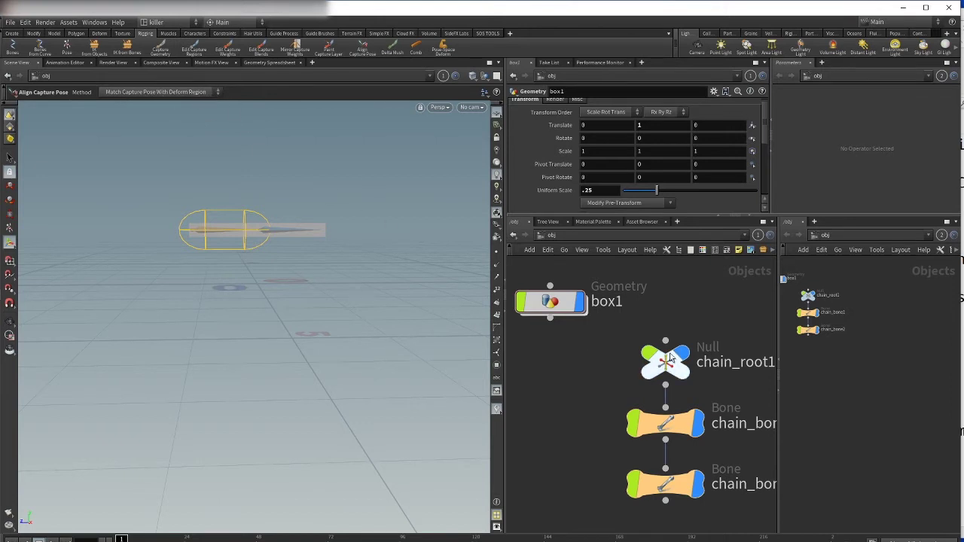
pyautogui.moveTo(665, 364); pyautogui.dragTo(629, 318, button='middle')
pyautogui.click(622, 386)
pyautogui.keyDown('shift'); pyautogui.click(630, 441); pyautogui.keyUp('shift')
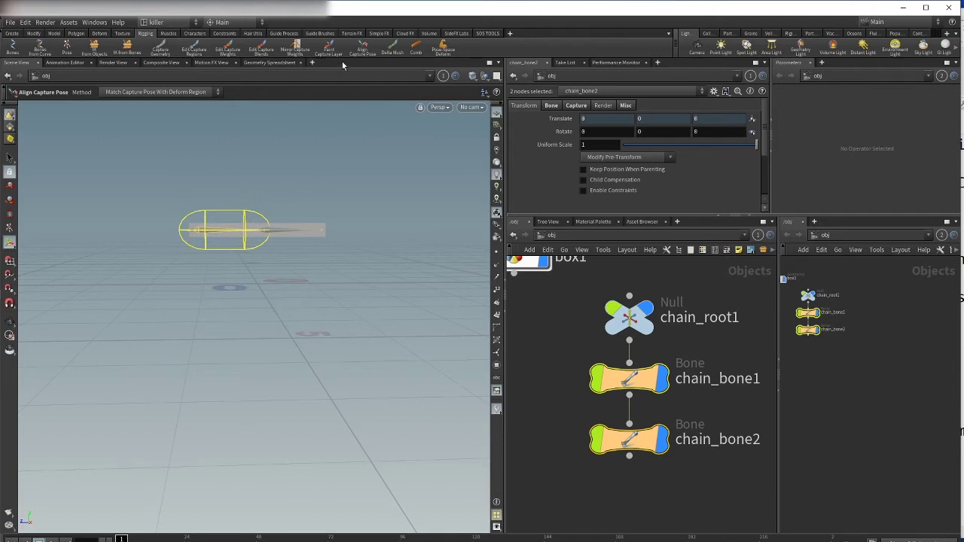
pyautogui.click(365, 48)
pyautogui.moveTo(702, 288); pyautogui.dragTo(687, 286, button='middle')
# - Set the Bone Kinematic Override for objects to Capture Pose and view both bones' capture regions on the box
pyautogui.click(25, 22)
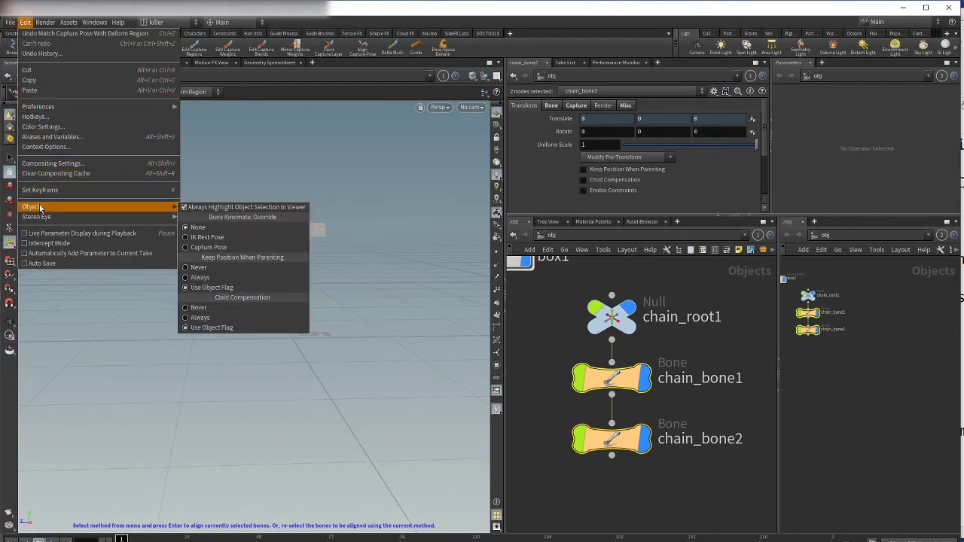
pyautogui.click(608, 401)
pyautogui.moveTo(608, 402); pyautogui.dragTo(611, 439)
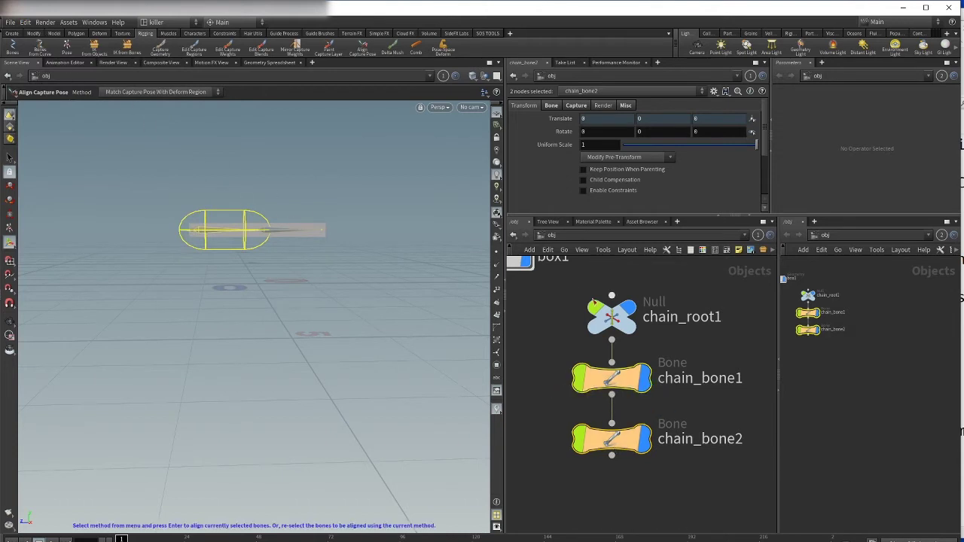
pyautogui.moveTo(698, 300); pyautogui.dragTo(700, 324, button='middle')
pyautogui.click(27, 23)
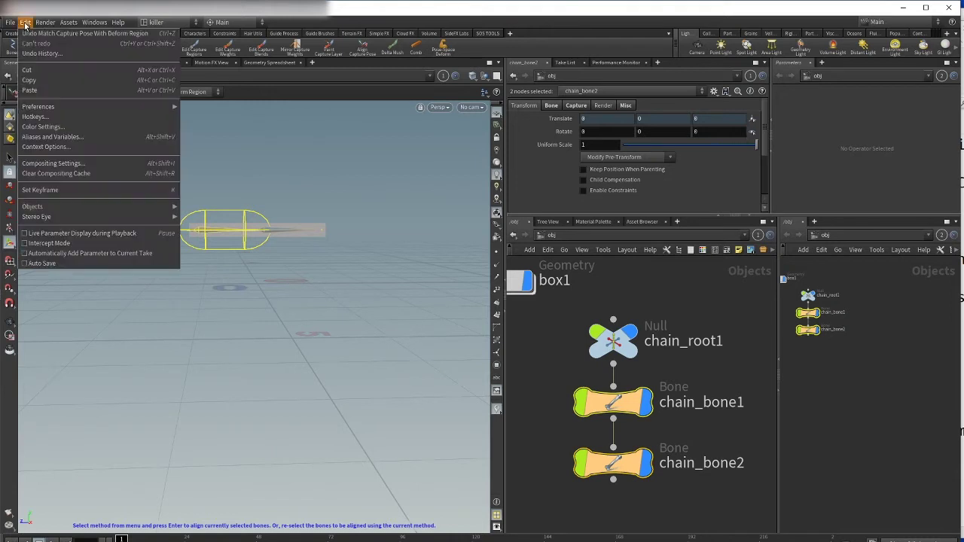
pyautogui.moveTo(45, 209)
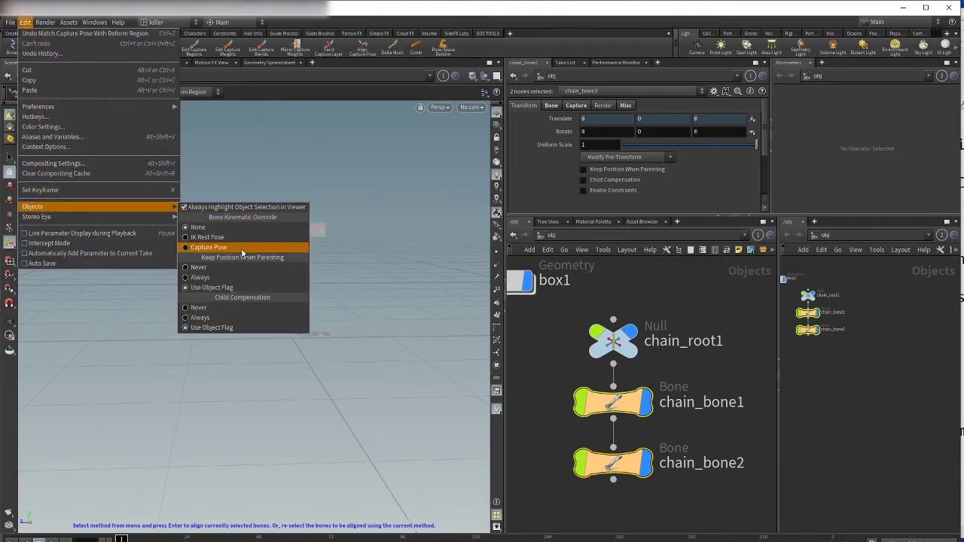
pyautogui.click(215, 249)
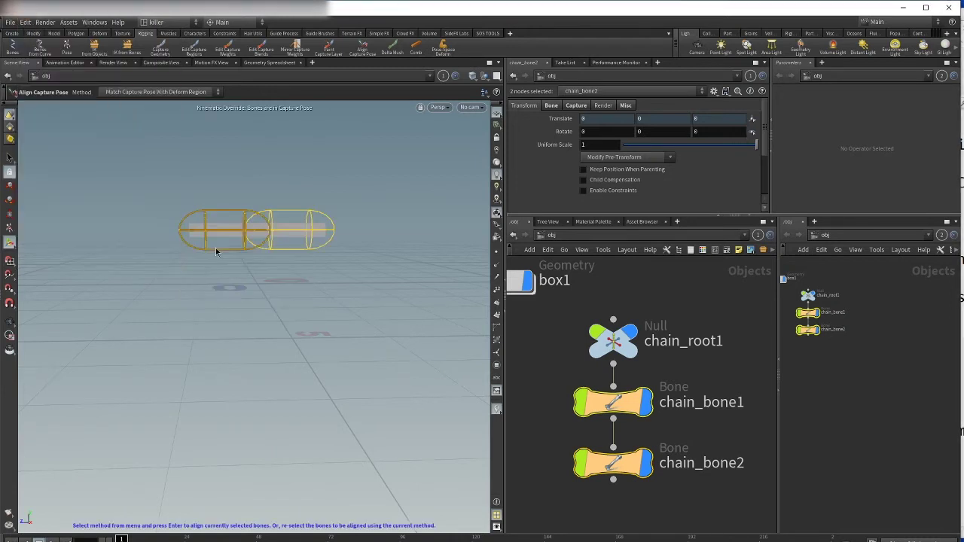
pyautogui.press('Escape')
pyautogui.moveTo(268, 181); pyautogui.dragTo(305, 185, button='middle')
pyautogui.moveTo(305, 185); pyautogui.dragTo(284, 179, button='right')
pyautogui.moveTo(284, 179); pyautogui.dragTo(318, 157)
# - Bring up the Notepad notes to check the capture topics against the viewport and move them aside again
pyautogui.moveTo(963, 109); pyautogui.dragTo(941, 113)
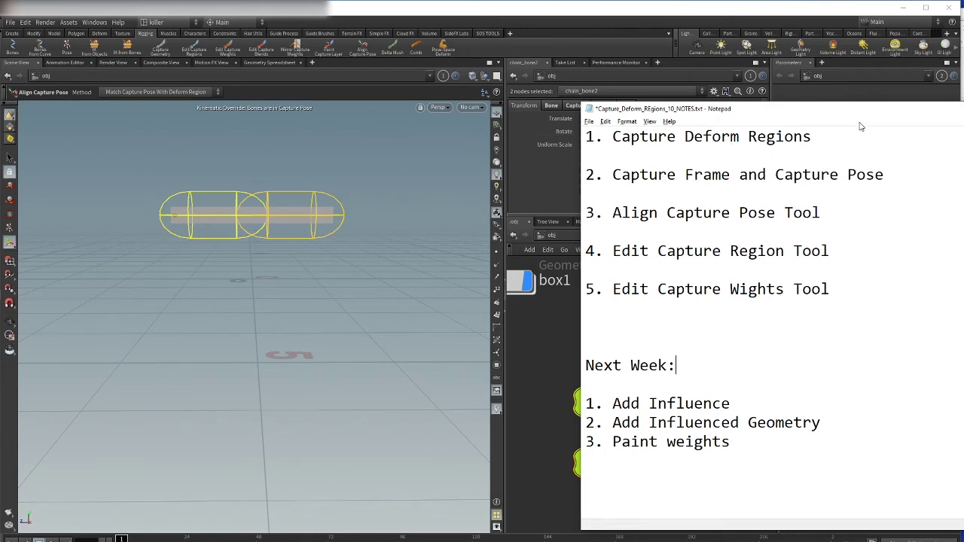
pyautogui.moveTo(784, 114); pyautogui.dragTo(738, 110)
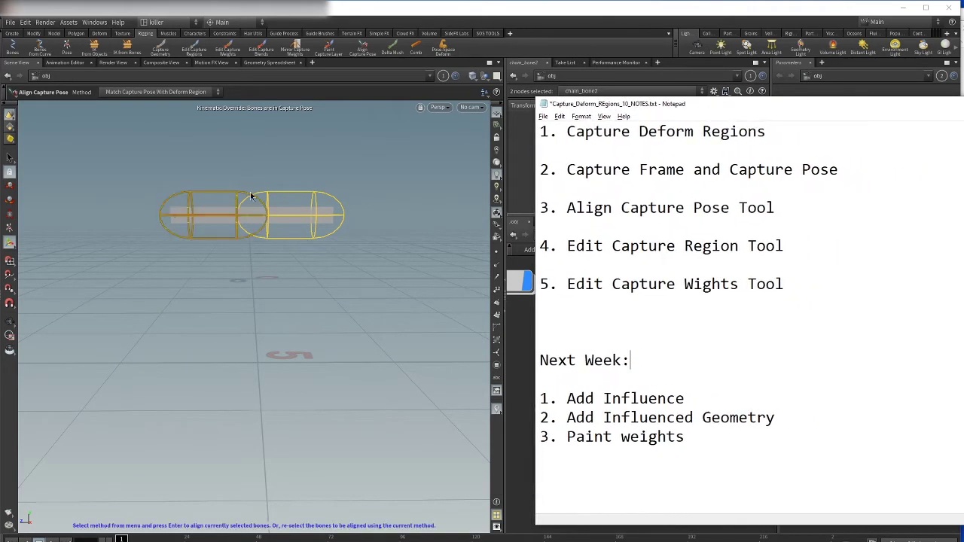
pyautogui.keyDown('alt'); pyautogui.moveTo(357, 164); pyautogui.dragTo(294, 153); pyautogui.keyUp('alt')
pyautogui.scroll(2, 301, 157)
pyautogui.moveTo(963, 69); pyautogui.dragTo(560, 89)
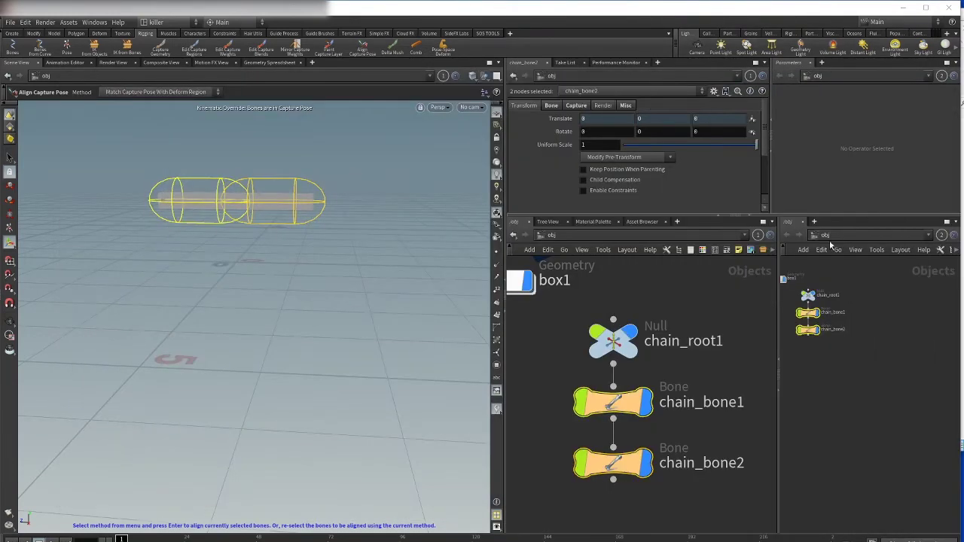
# - Open the box1 network and enable Use Capture Pose on the capture1 node
pyautogui.moveTo(671, 281); pyautogui.dragTo(749, 290, button='middle')
pyautogui.moveTo(673, 298); pyautogui.dragTo(677, 309, button='middle')
pyautogui.doubleClick(586, 305)
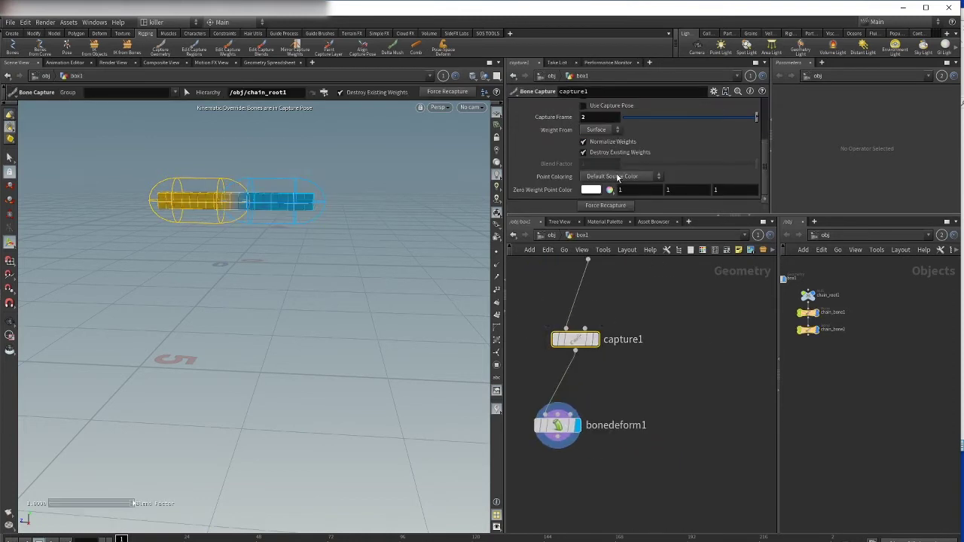
pyautogui.moveTo(762, 156); pyautogui.dragTo(766, 112)
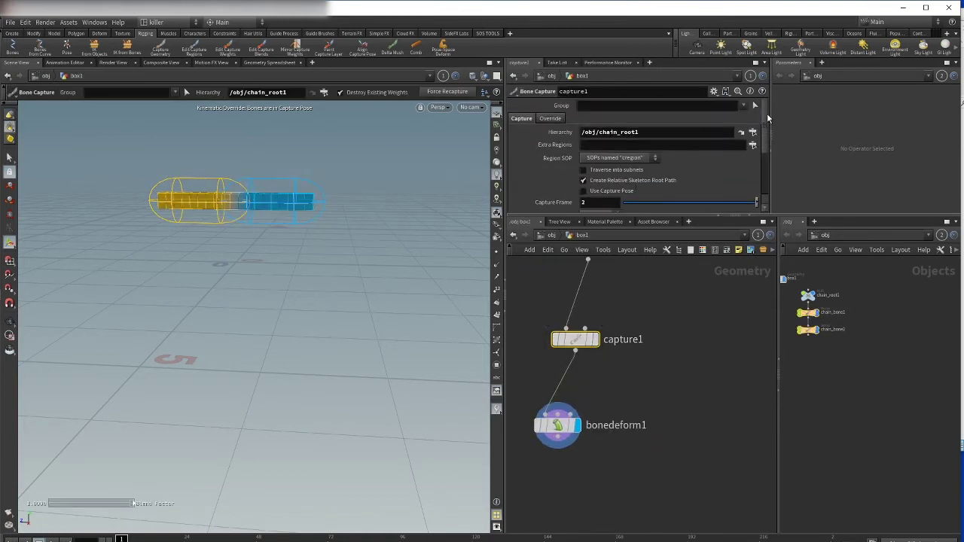
pyautogui.click(613, 191)
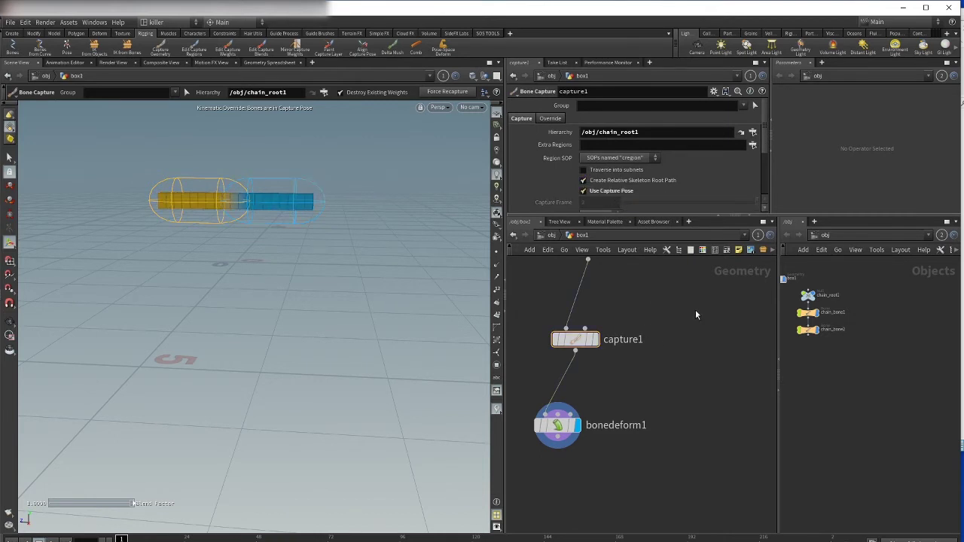
# - Return to the object level, set the Bone Kinematic Override to None, and try rotating chain_bone2 before undoing the rotation
pyautogui.press('u')
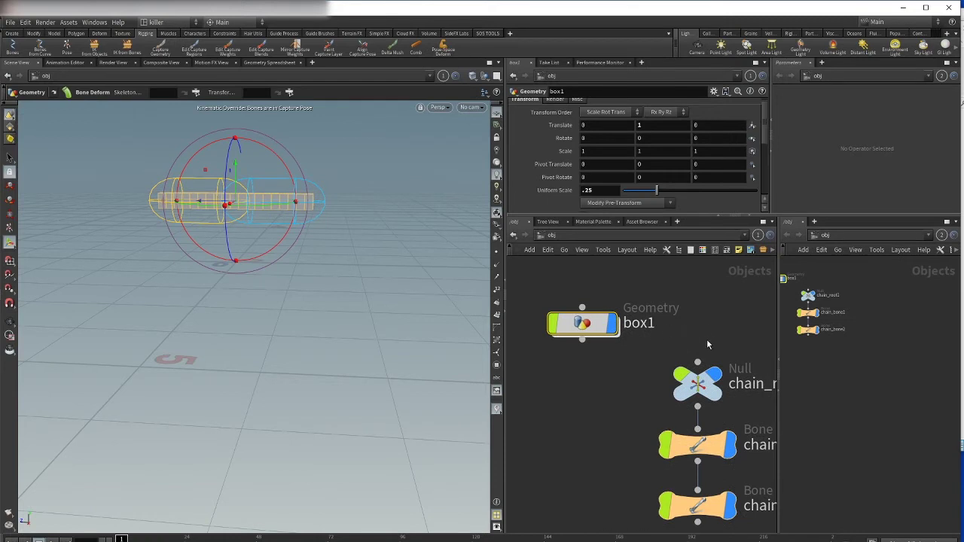
pyautogui.moveTo(706, 339); pyautogui.dragTo(663, 274, button='middle')
pyautogui.click(663, 446)
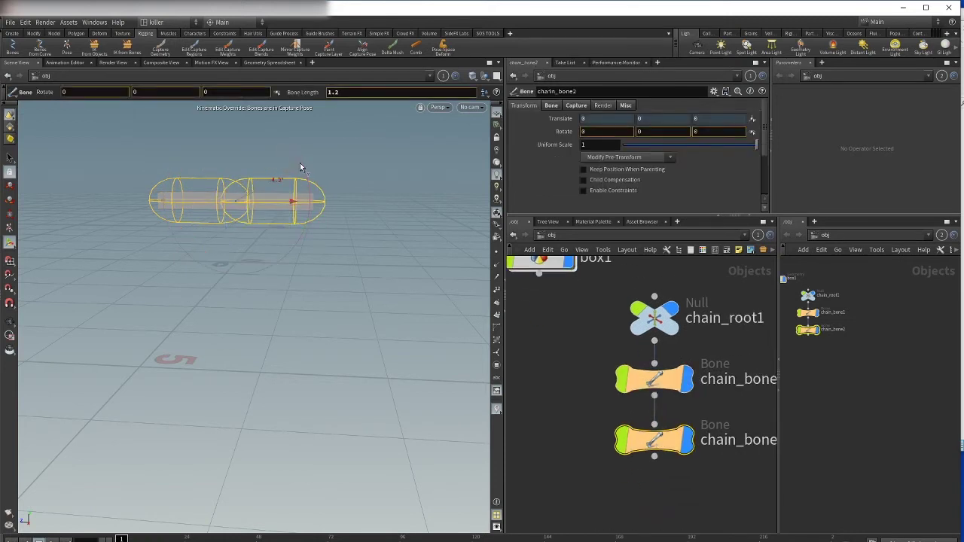
pyautogui.click(25, 22)
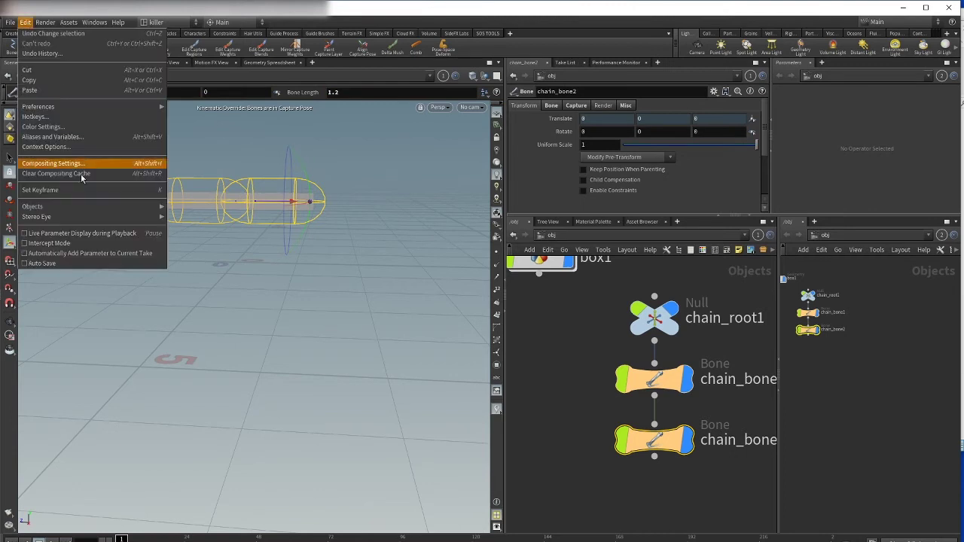
pyautogui.moveTo(47, 206)
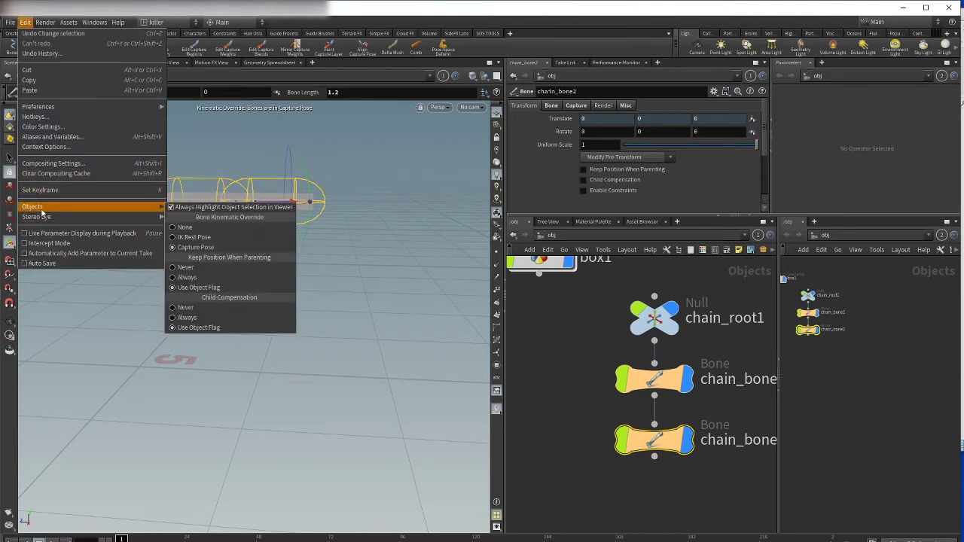
pyautogui.click(198, 238)
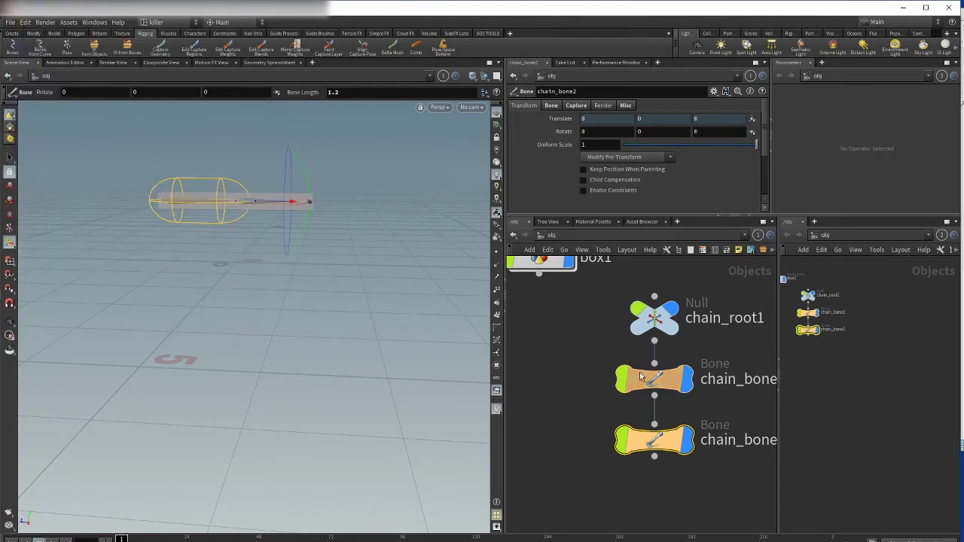
pyautogui.moveTo(305, 174); pyautogui.dragTo(219, 133)
pyautogui.hotkey('ctrl', 'z')
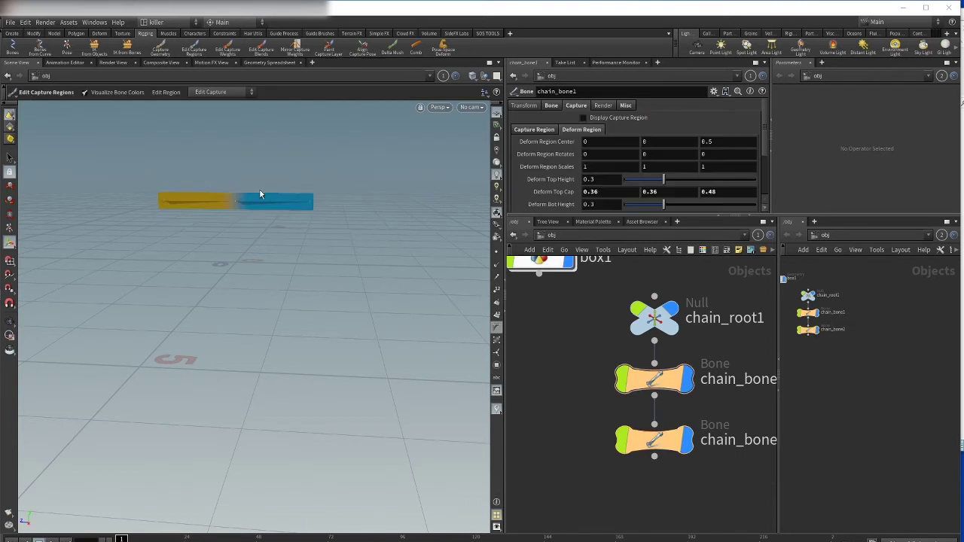
# - Start Edit Capture Regions on chain_bone1 and frame its capture region closely in the viewport
pyautogui.click(193, 48)
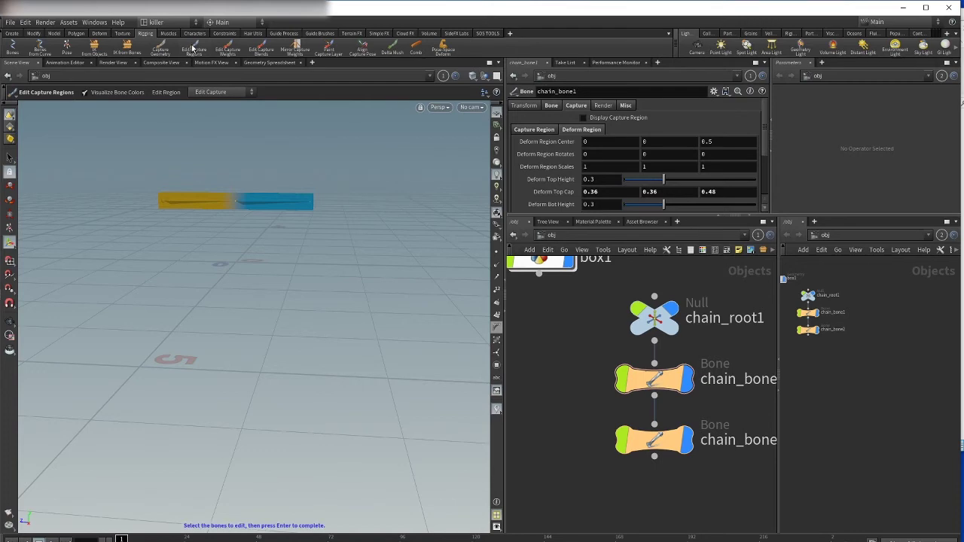
pyautogui.click(633, 375)
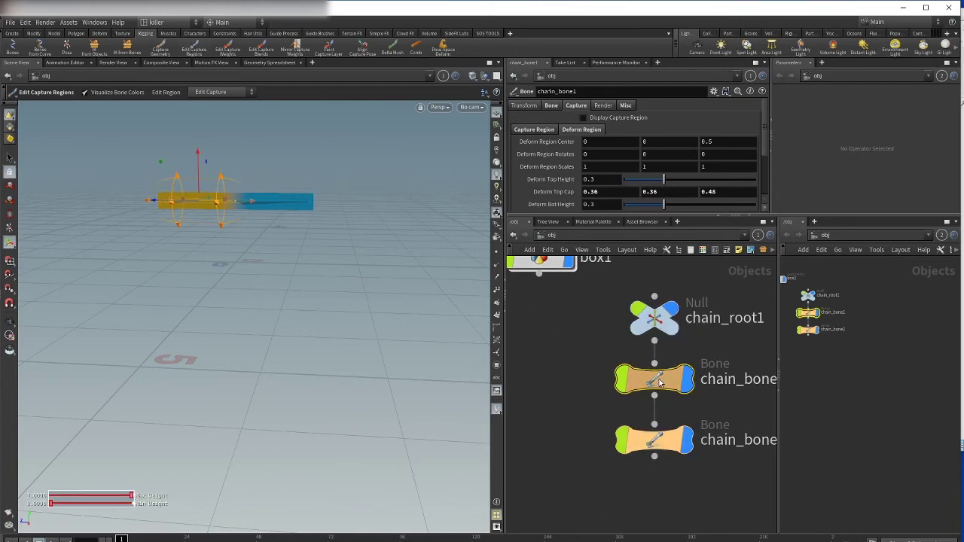
pyautogui.keyDown('alt'); pyautogui.moveTo(274, 157); pyautogui.dragTo(289, 200, button='middle'); pyautogui.keyUp('alt')
pyautogui.keyDown('alt'); pyautogui.moveTo(246, 193); pyautogui.dragTo(364, 212, button='right'); pyautogui.keyUp('alt')
pyautogui.keyDown('alt'); pyautogui.moveTo(296, 288); pyautogui.dragTo(329, 178, button='middle'); pyautogui.keyUp('alt')
pyautogui.keyDown('alt'); pyautogui.moveTo(329, 178); pyautogui.dragTo(370, 195, button='right'); pyautogui.keyUp('alt')
pyautogui.keyDown('alt'); pyautogui.moveTo(360, 188); pyautogui.dragTo(357, 242, button='middle'); pyautogui.keyUp('alt')
pyautogui.press('Escape')
pyautogui.moveTo(302, 209); pyautogui.dragTo(334, 211)
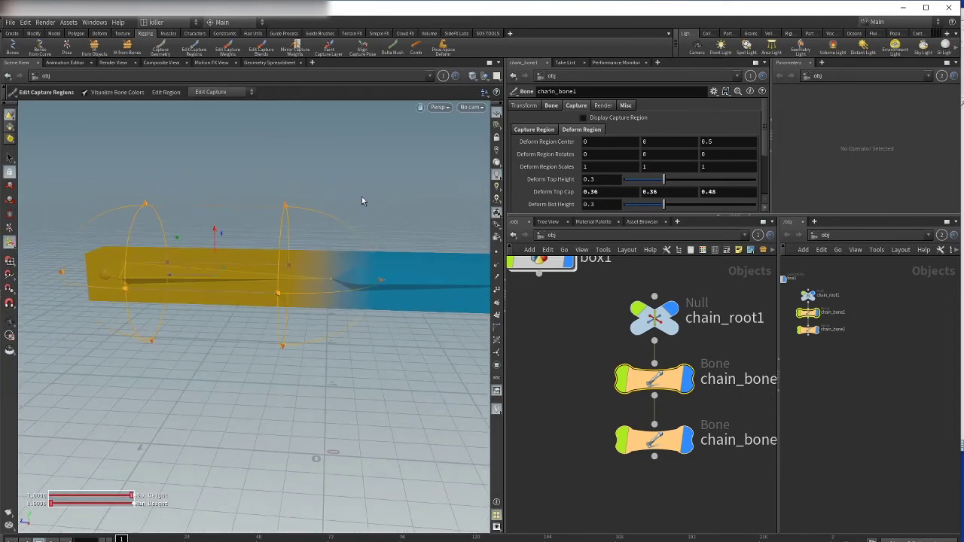
# - Try enlarging the cap of chain_bone1's capture region nearest chain_bone2 and undo the change
pyautogui.keyDown('alt'); pyautogui.moveTo(400, 193); pyautogui.dragTo(376, 182, button='middle'); pyautogui.keyUp('alt')
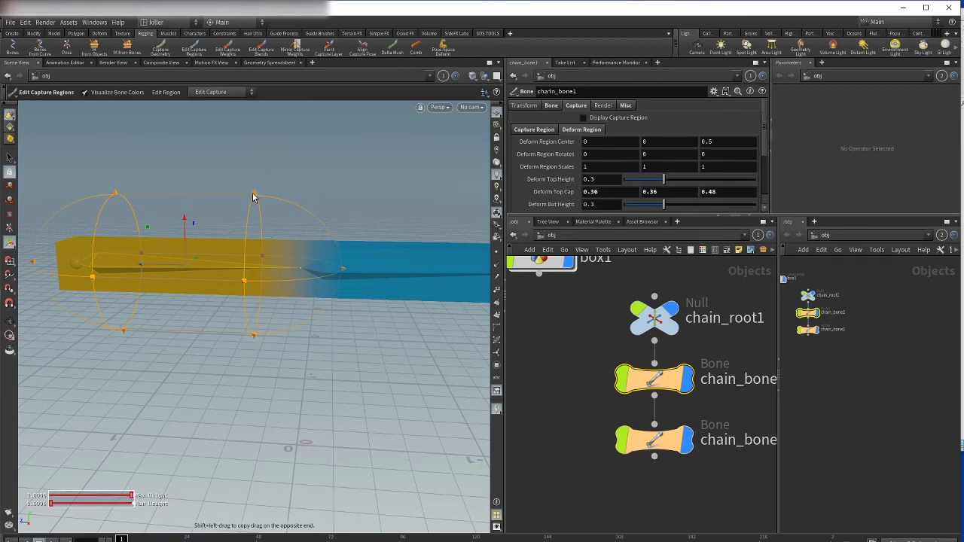
pyautogui.moveTo(253, 194); pyautogui.dragTo(267, 165)
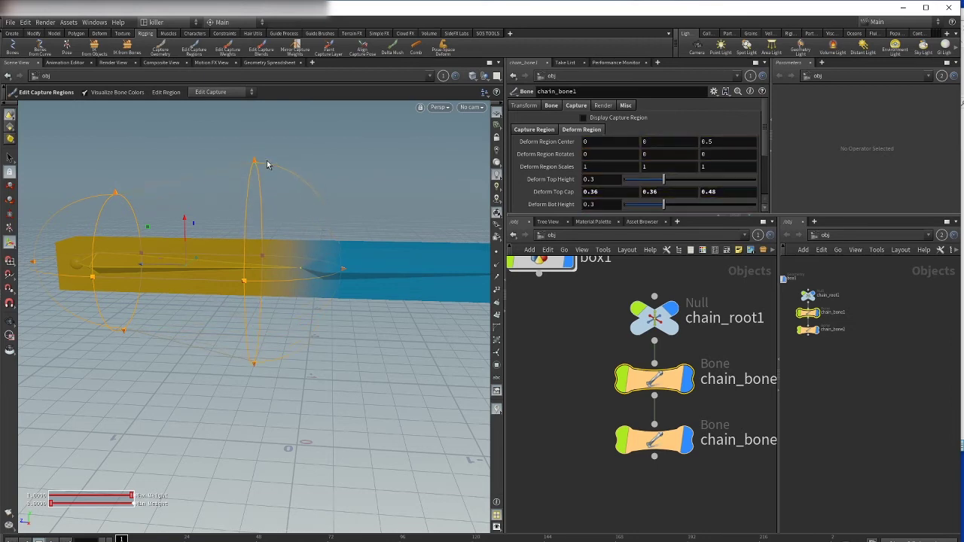
pyautogui.hotkey('ctrl', 'z')
pyautogui.moveTo(245, 281)
pyautogui.mouseDown()
pyautogui.moveTo(234, 281)
pyautogui.moveTo(246, 279)
pyautogui.mouseUp()
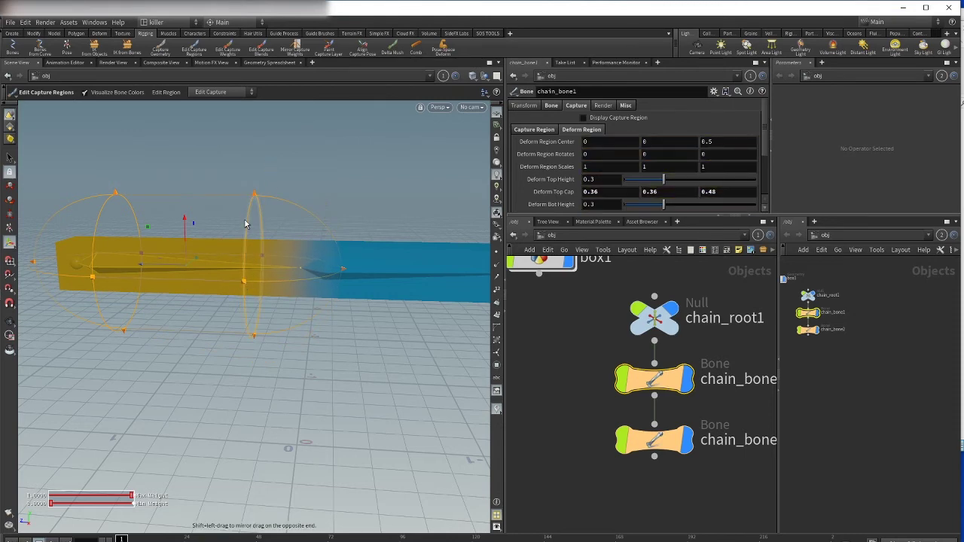
# - Extend chain_bone1's region toward chain_bone2 to a Deform Bot Height of about 0.46, checking the weight blend on the box
pyautogui.moveTo(245, 223); pyautogui.dragTo(284, 242)
pyautogui.keyDown('alt'); pyautogui.moveTo(391, 167); pyautogui.dragTo(257, 162, button='right'); pyautogui.keyUp('alt')
pyautogui.keyDown('alt'); pyautogui.moveTo(256, 161); pyautogui.dragTo(294, 159); pyautogui.keyUp('alt')
pyautogui.keyDown('alt'); pyautogui.moveTo(295, 159); pyautogui.dragTo(250, 189, button='middle'); pyautogui.keyUp('alt')
pyautogui.keyDown('alt'); pyautogui.moveTo(249, 189); pyautogui.dragTo(352, 217, button='right'); pyautogui.keyUp('alt')
pyautogui.keyDown('alt'); pyautogui.moveTo(300, 269); pyautogui.dragTo(342, 204, button='middle'); pyautogui.keyUp('alt')
pyautogui.keyDown('alt'); pyautogui.moveTo(381, 179); pyautogui.dragTo(366, 194, button='middle'); pyautogui.keyUp('alt')
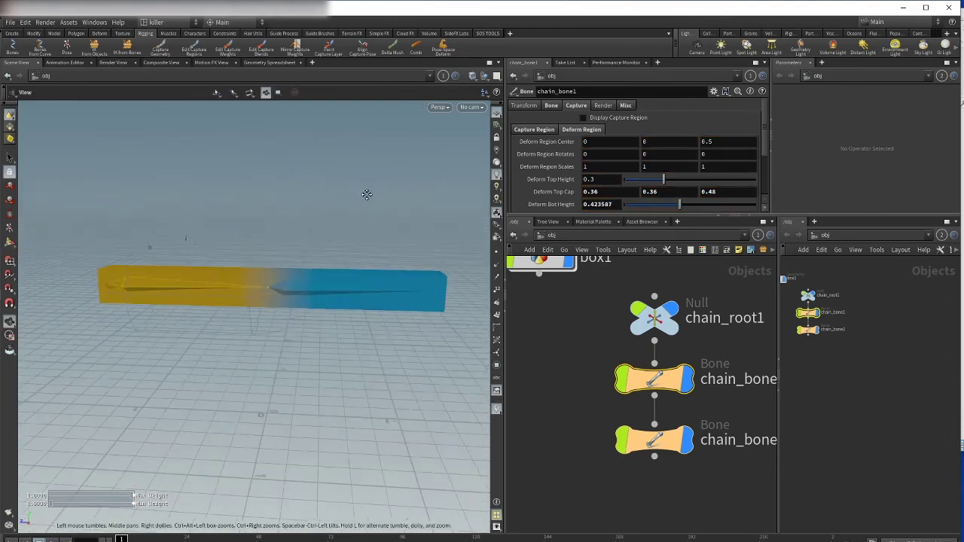
pyautogui.keyDown('alt'); pyautogui.moveTo(366, 193); pyautogui.dragTo(375, 196, button='right'); pyautogui.keyUp('alt')
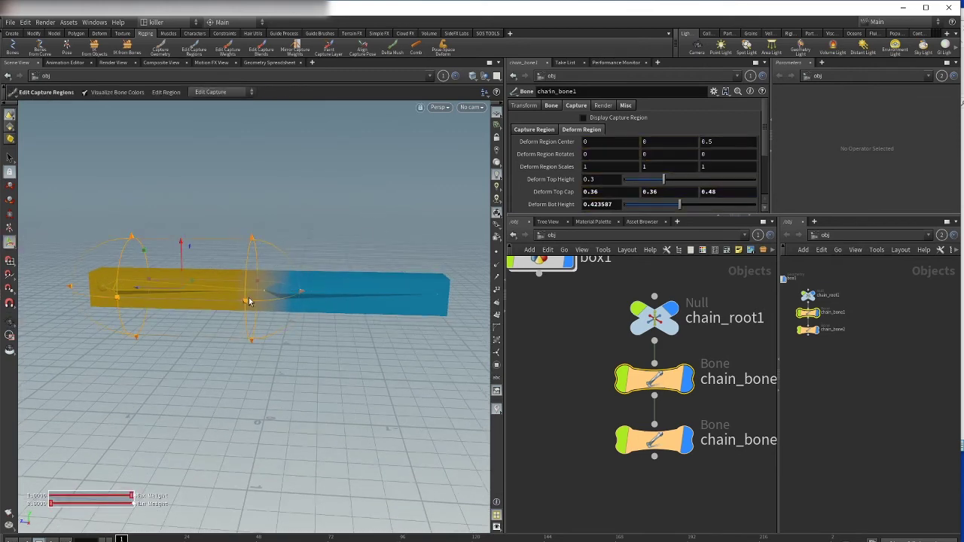
pyautogui.moveTo(246, 275); pyautogui.dragTo(252, 272)
pyautogui.moveTo(305, 169)
pyautogui.keyDown('alt'); pyautogui.mouseDown(button='right')
pyautogui.moveTo(272, 166)
pyautogui.moveTo(312, 173)
pyautogui.mouseUp(button='right'); pyautogui.keyUp('alt')
pyautogui.press('Return')
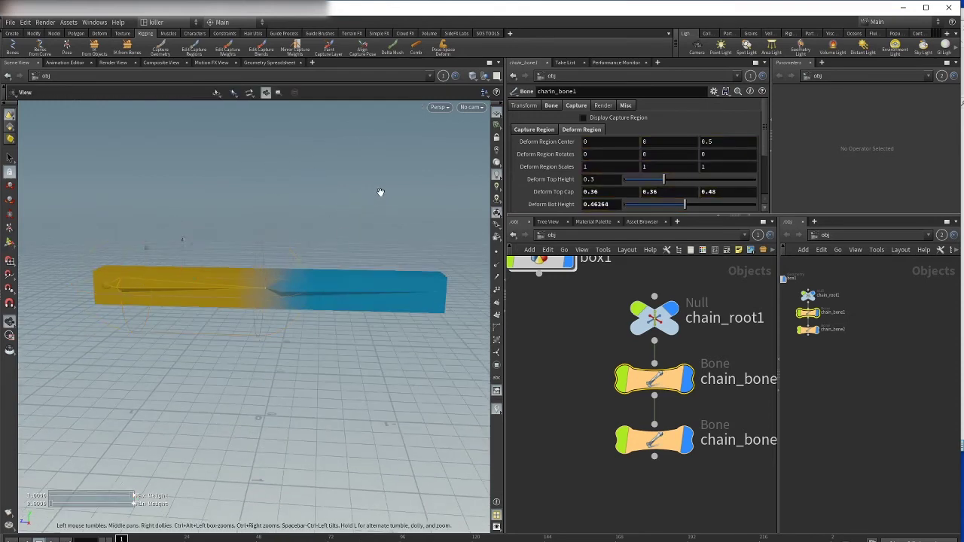
pyautogui.keyDown('alt'); pyautogui.moveTo(377, 189); pyautogui.dragTo(357, 189, button='right'); pyautogui.keyUp('alt')
pyautogui.scroll(5, 357, 191)
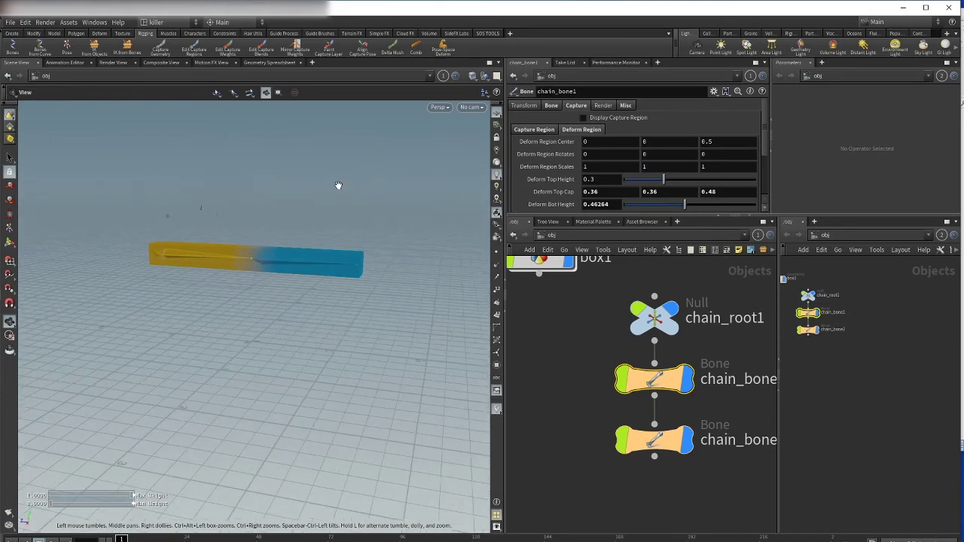
pyautogui.scroll(5, 355, 207)
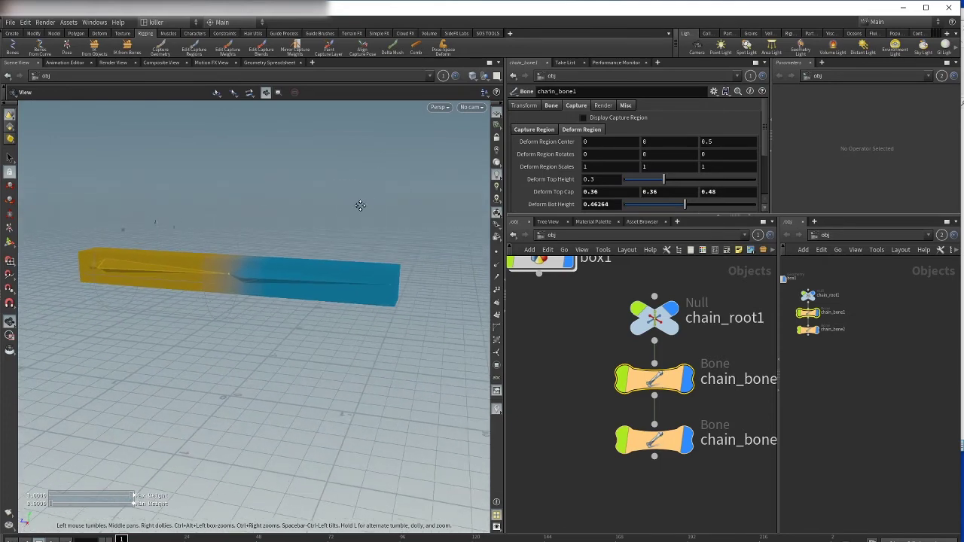
pyautogui.keyDown('alt'); pyautogui.moveTo(342, 196); pyautogui.dragTo(304, 236, button='right'); pyautogui.keyUp('alt')
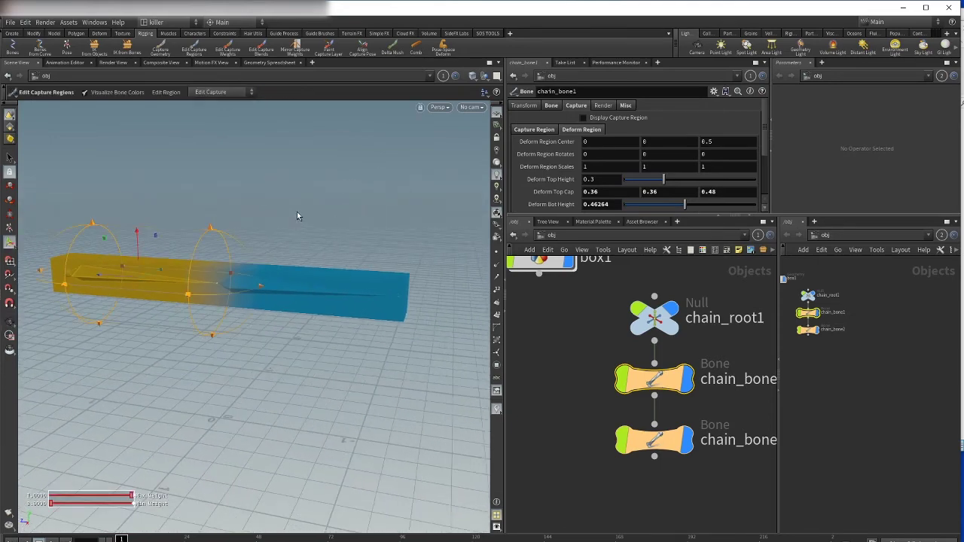
pyautogui.keyDown('alt'); pyautogui.moveTo(298, 210); pyautogui.dragTo(311, 204, button='middle'); pyautogui.keyUp('alt')
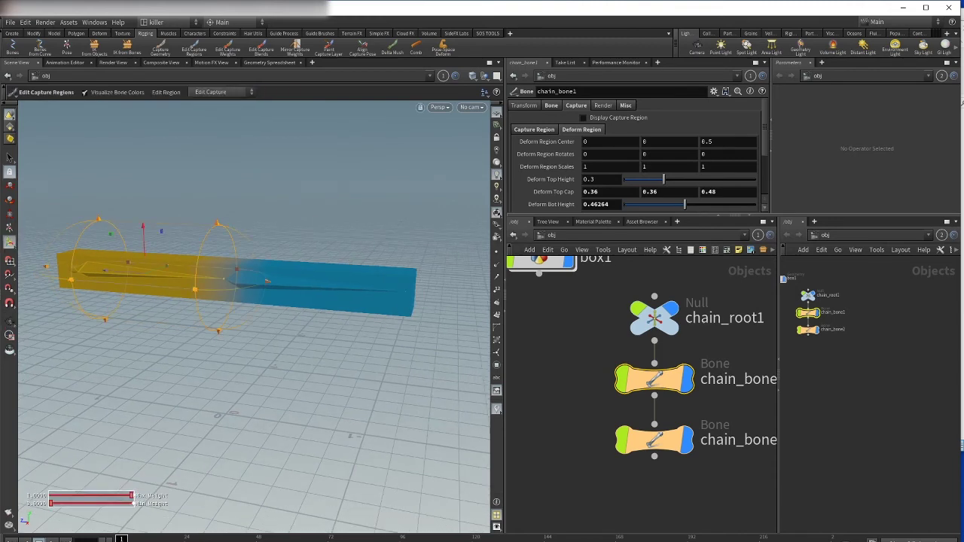
# - Switch to the Notepad notes to review the Edit Capture Region and weights topics, and return to the viewport
pyautogui.moveTo(963, 11); pyautogui.dragTo(656, 60)
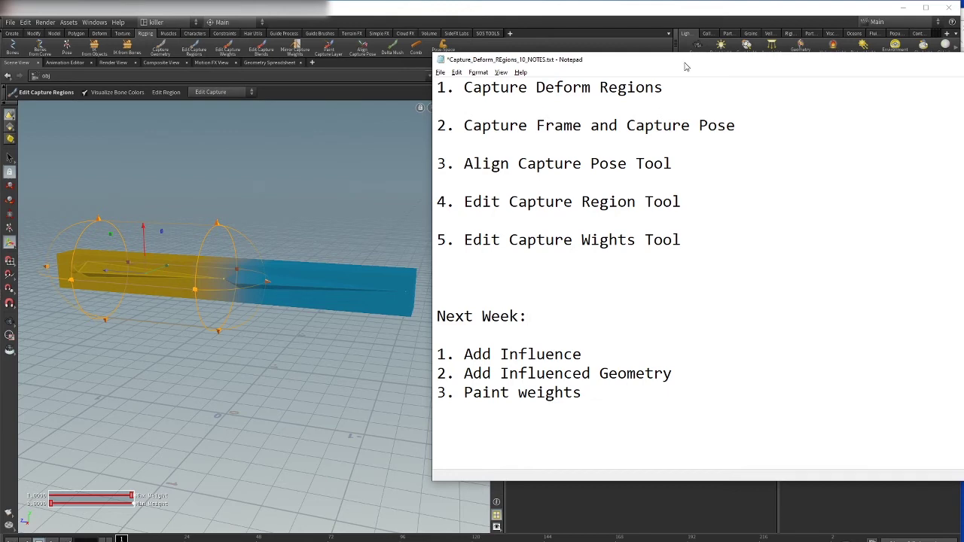
pyautogui.moveTo(683, 67); pyautogui.dragTo(963, 68)
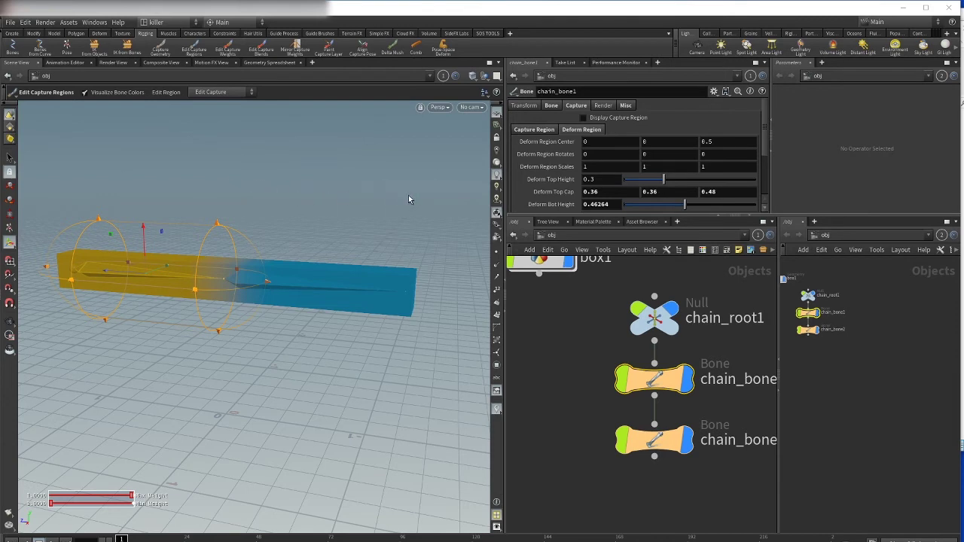
pyautogui.moveTo(355, 226)
pyautogui.keyDown('alt'); pyautogui.mouseDown(button='middle')
pyautogui.moveTo(359, 211)
pyautogui.moveTo(353, 224)
pyautogui.mouseUp(button='middle'); pyautogui.keyUp('alt')
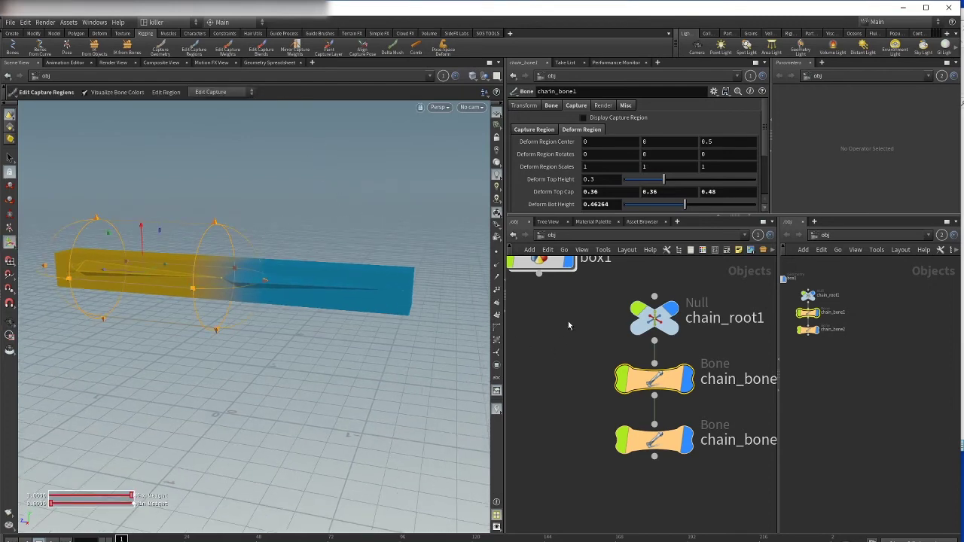
# - Deselect chain_bone1 in the object network
pyautogui.moveTo(569, 321); pyautogui.dragTo(559, 329, button='middle')
pyautogui.click(539, 321)
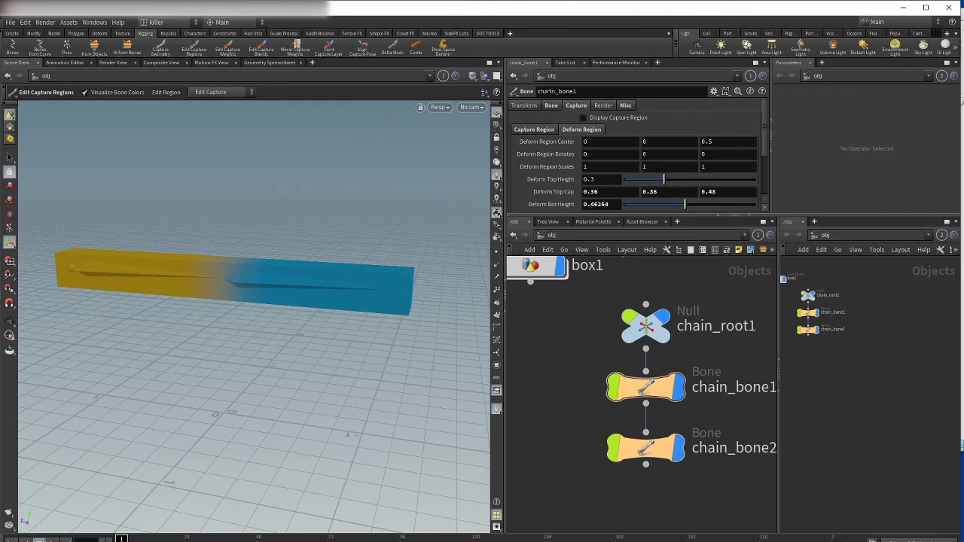
pyautogui.moveTo(963, 57); pyautogui.dragTo(963, 90)
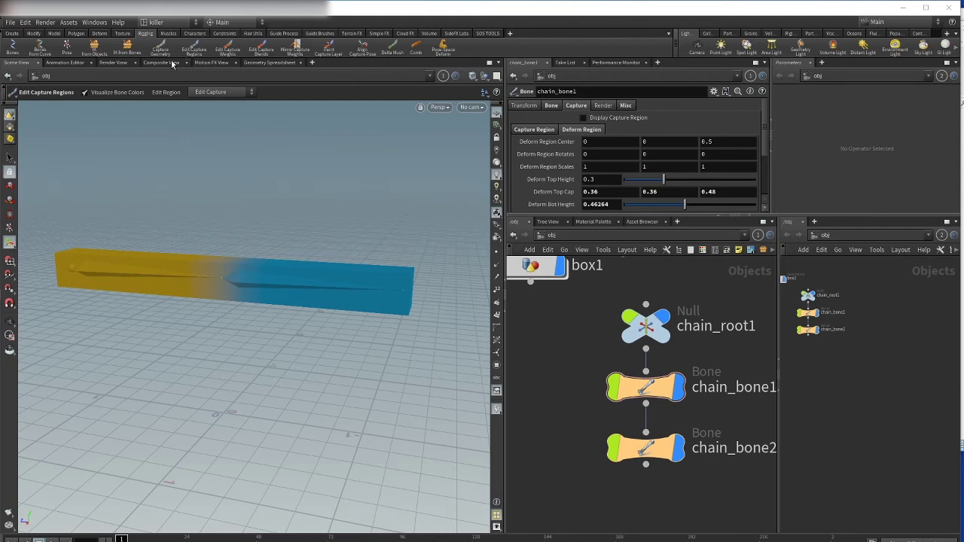
# - Start Edit Capture Weights, select the upper corner point at the box's chain_bone2 end, and widen the viewport
pyautogui.click(228, 49)
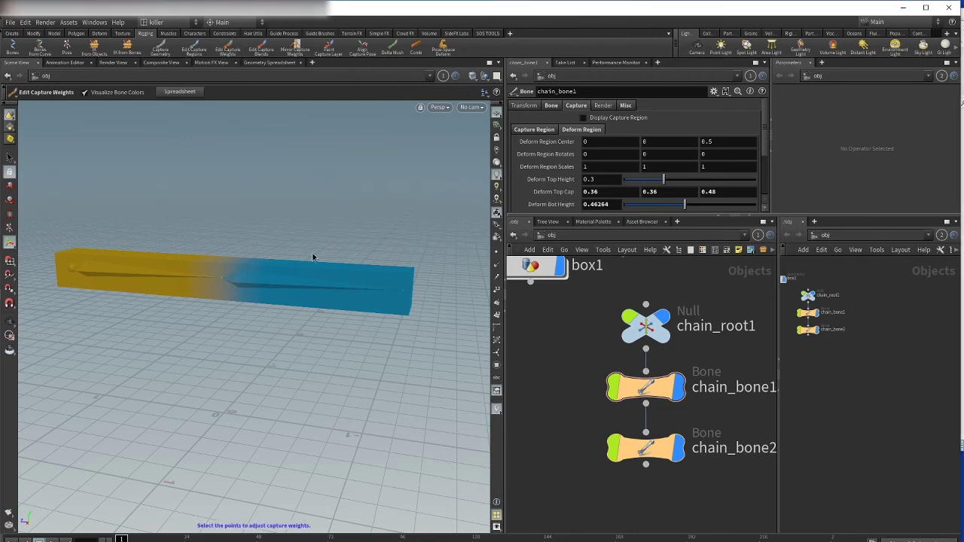
pyautogui.keyDown('alt'); pyautogui.moveTo(405, 233); pyautogui.dragTo(373, 178, button='middle'); pyautogui.keyUp('alt')
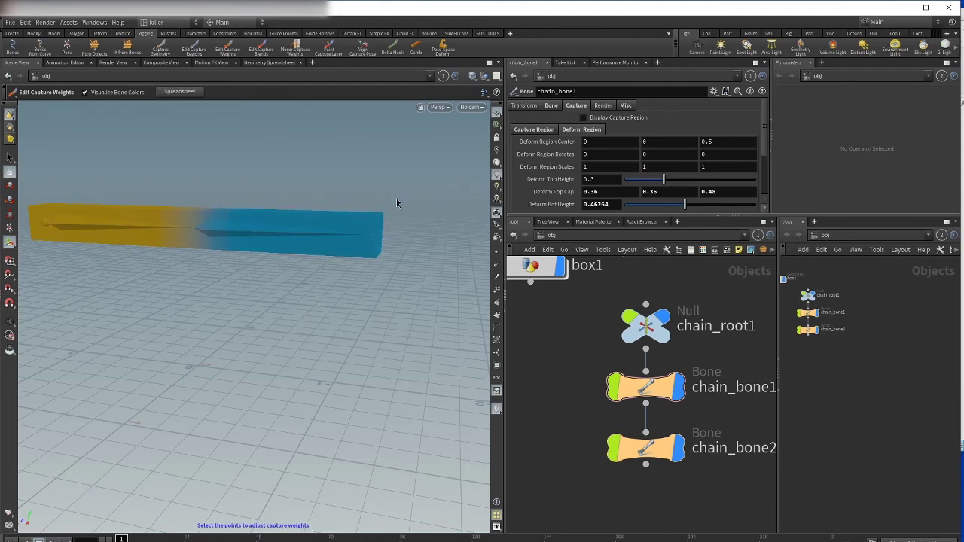
pyautogui.moveTo(379, 214); pyautogui.dragTo(381, 216)
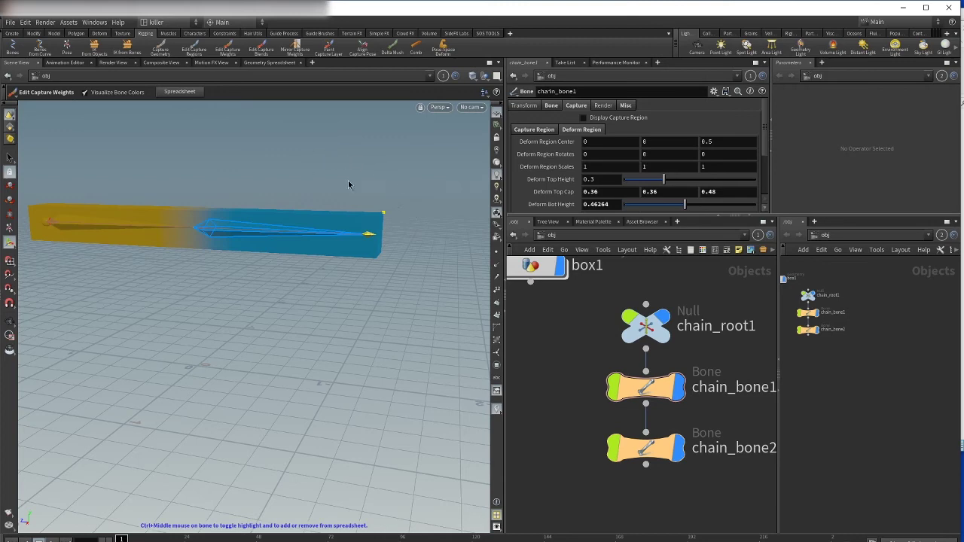
pyautogui.moveTo(503, 190); pyautogui.dragTo(547, 190)
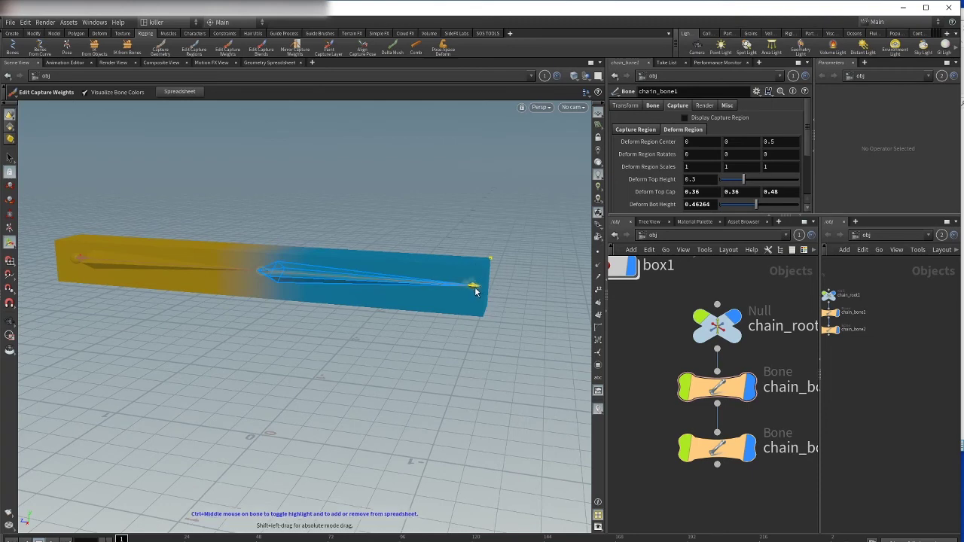
# - Lower chain_bone2's capture weight on the selected corner point using the weight handle along the bone
pyautogui.moveTo(477, 292); pyautogui.dragTo(271, 278)
pyautogui.moveTo(473, 288)
pyautogui.mouseDown()
pyautogui.moveTo(256, 277)
pyautogui.moveTo(232, 266)
pyautogui.mouseUp()
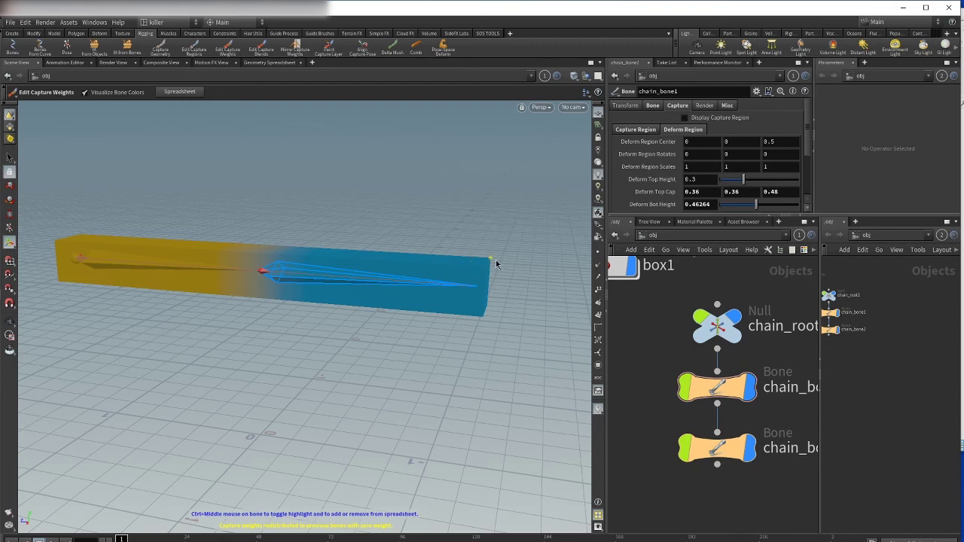
pyautogui.moveTo(263, 270); pyautogui.dragTo(371, 285)
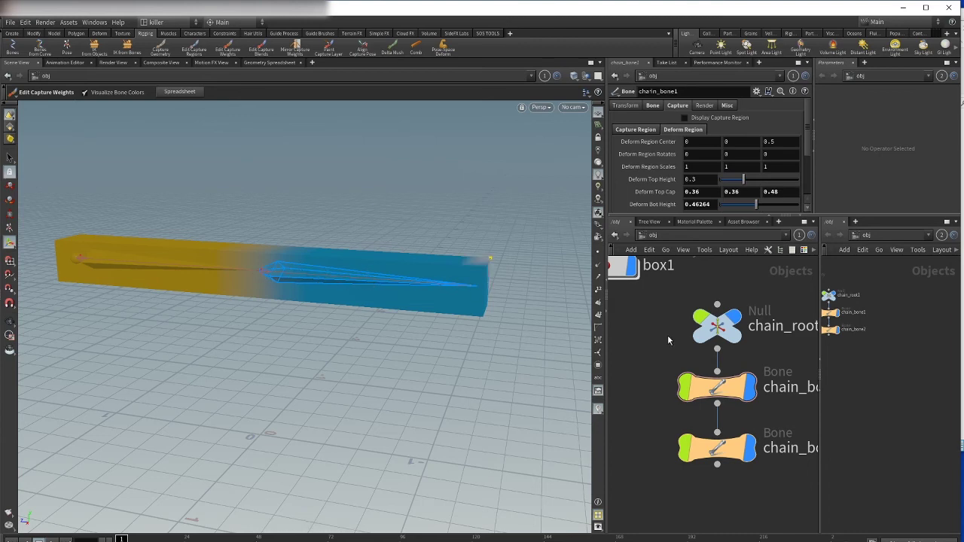
# - Select chain_bone2 and rotate it to about -33.9 on Y to test how the box deforms
pyautogui.click(717, 448)
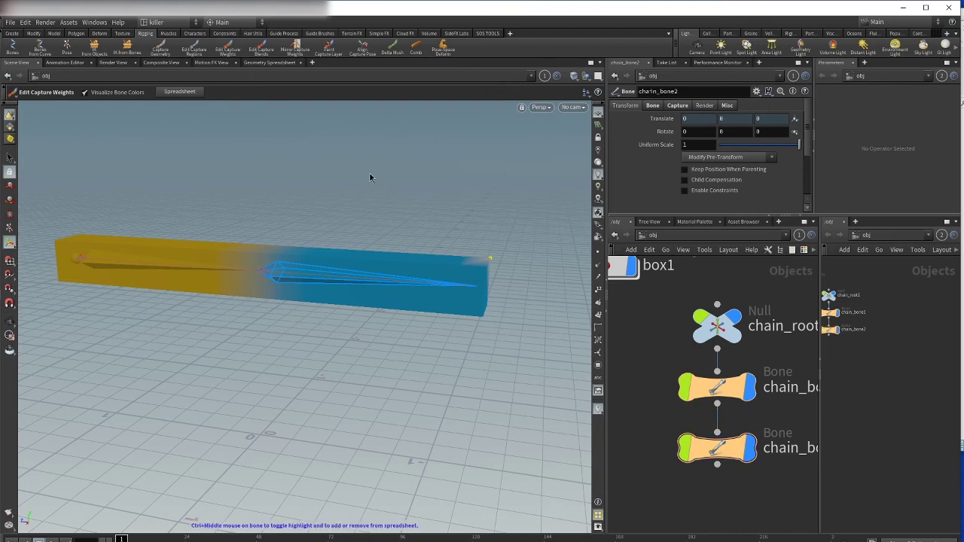
pyautogui.click(10, 158)
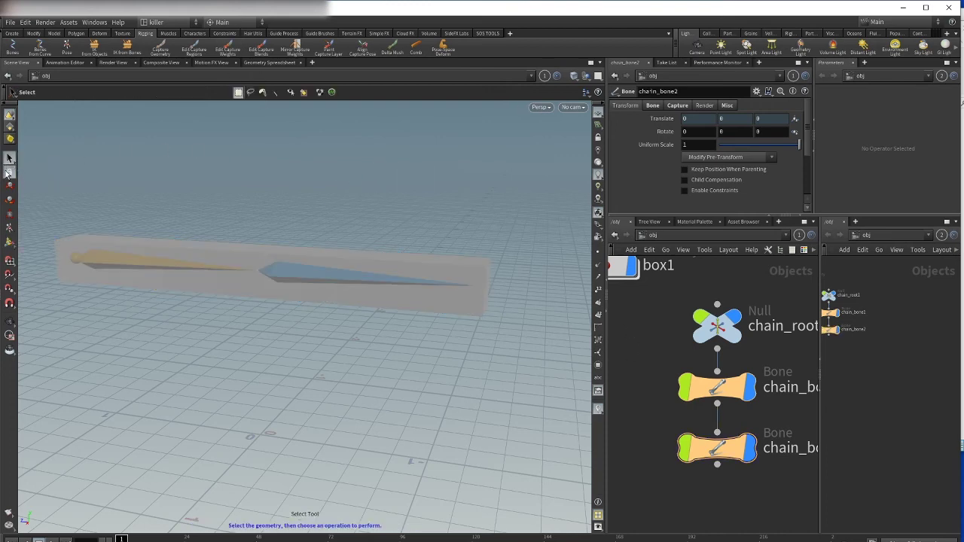
pyautogui.moveTo(727, 454)
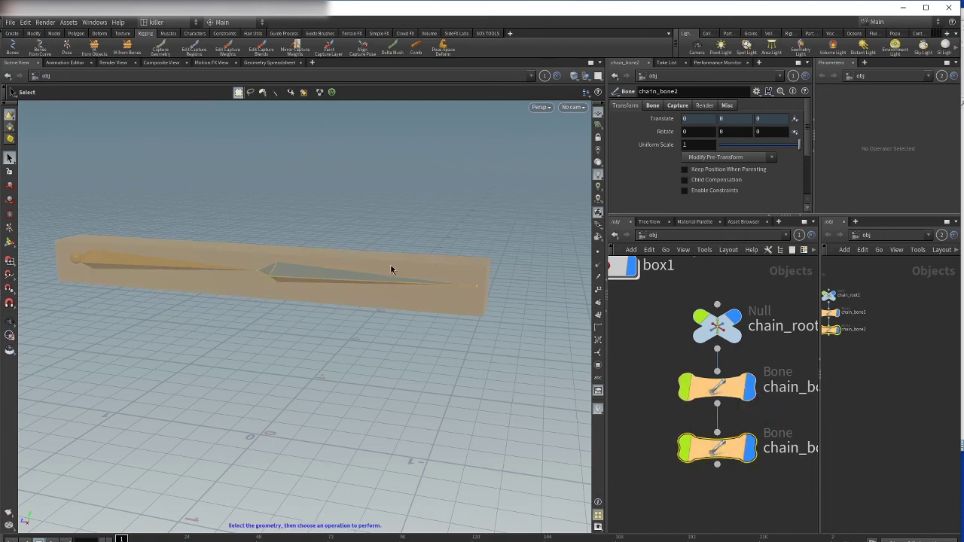
pyautogui.click(10, 242)
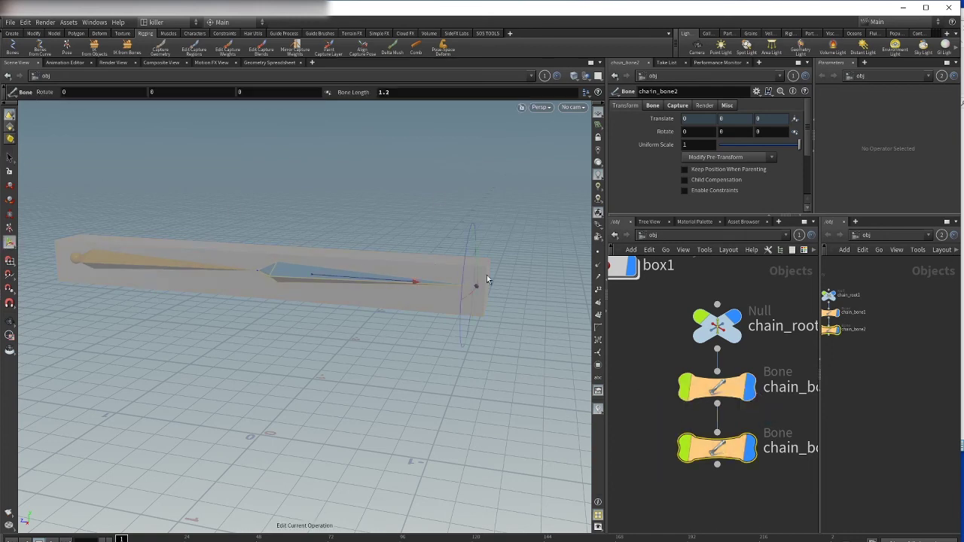
pyautogui.moveTo(476, 252)
pyautogui.mouseDown()
pyautogui.moveTo(457, 213)
pyautogui.moveTo(386, 149)
pyautogui.moveTo(495, 257)
pyautogui.moveTo(485, 251)
pyautogui.mouseUp()
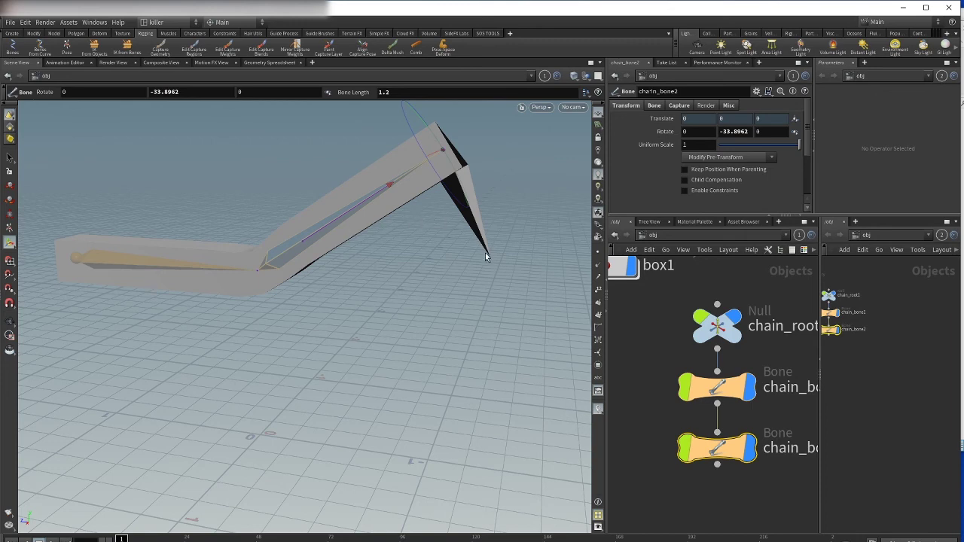
# - Reopen Edit Capture Weights, select the stray corner point, and raise its weight fully back to chain_bone2
pyautogui.press('Escape')
pyautogui.moveTo(534, 257); pyautogui.dragTo(514, 232)
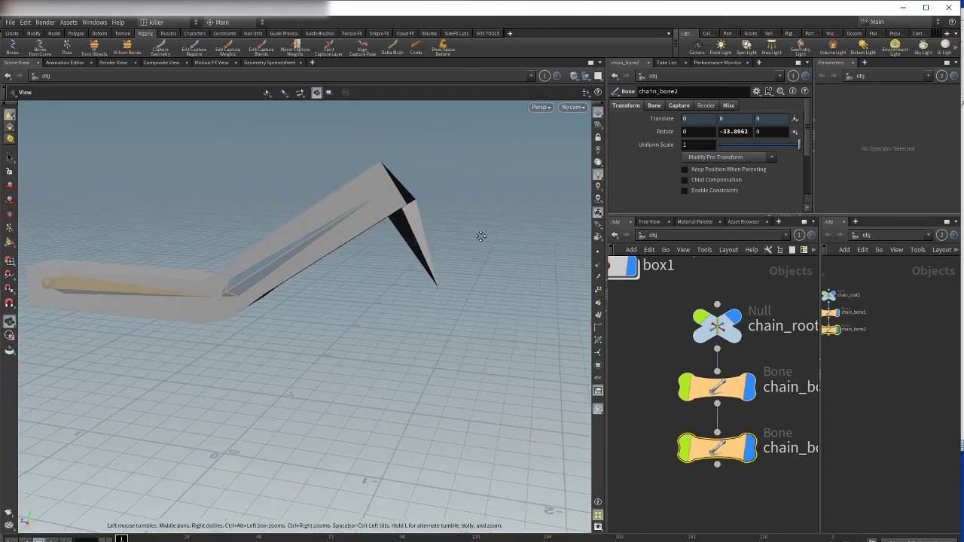
pyautogui.keyDown('alt'); pyautogui.moveTo(480, 235); pyautogui.dragTo(470, 224); pyautogui.keyUp('alt')
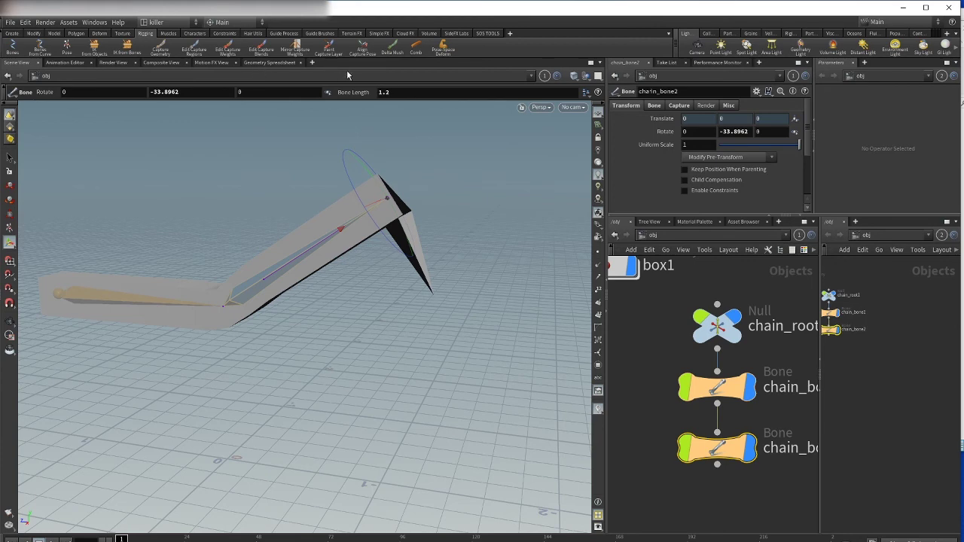
pyautogui.click(227, 46)
pyautogui.moveTo(457, 281); pyautogui.dragTo(392, 328)
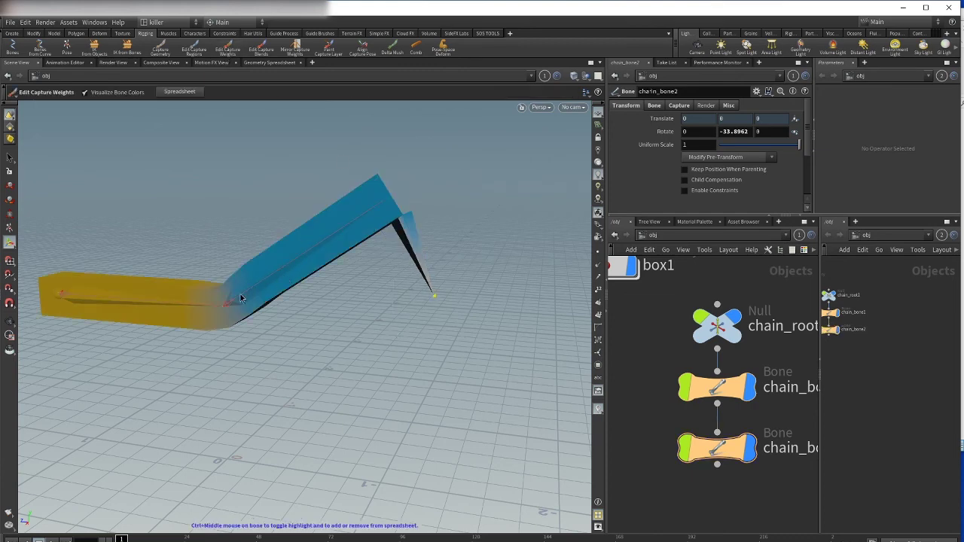
pyautogui.moveTo(223, 302); pyautogui.dragTo(244, 279)
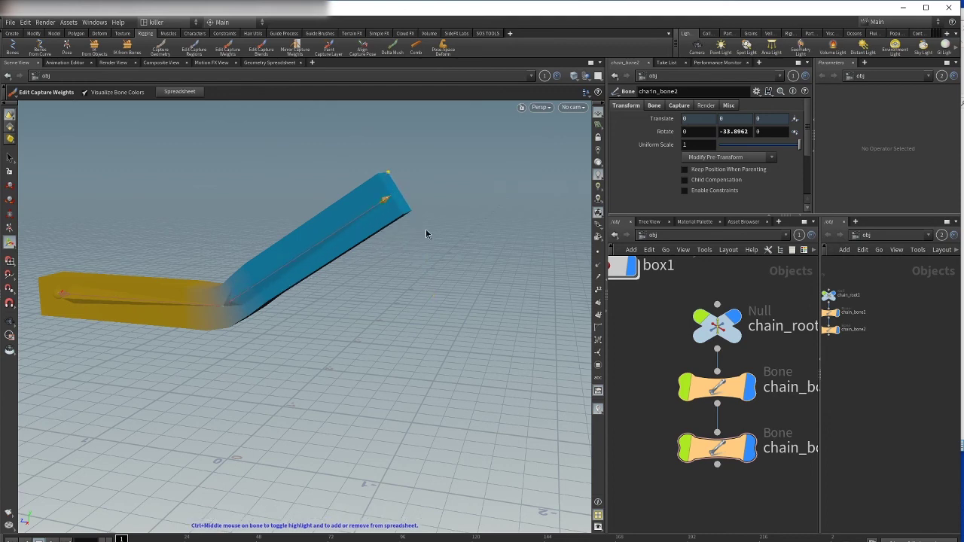
# - Examine the bent box's end and elbow from several angles to check the corner point and weight blend
pyautogui.press('space')
pyautogui.moveTo(424, 175); pyautogui.dragTo(452, 234, button='middle')
pyautogui.moveTo(452, 234); pyautogui.dragTo(467, 229, button='right')
pyautogui.moveTo(427, 223); pyautogui.dragTo(482, 211, button='middle')
pyautogui.scroll(-5, 501, 219)
pyautogui.moveTo(500, 215); pyautogui.dragTo(470, 213)
pyautogui.press('Escape')
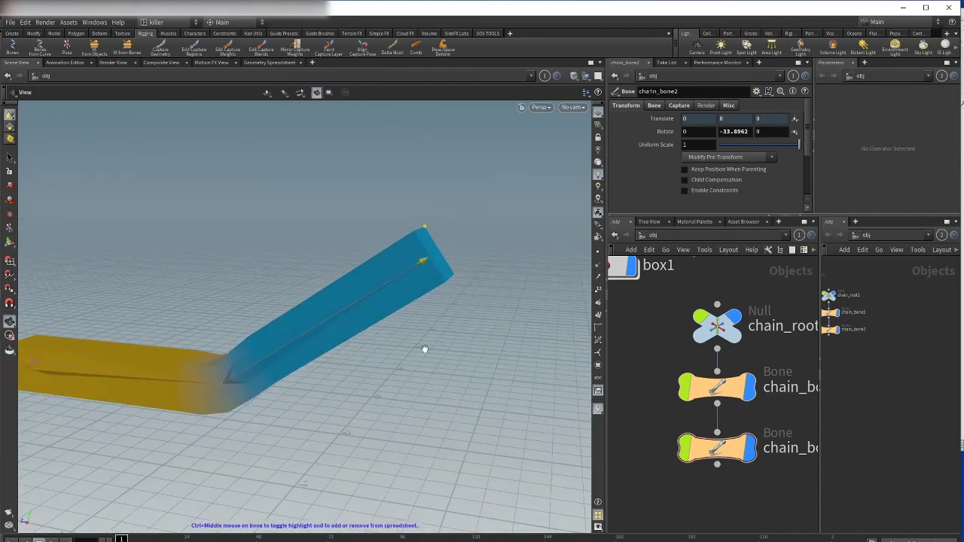
pyautogui.moveTo(429, 355); pyautogui.dragTo(461, 331)
pyautogui.press('Return')
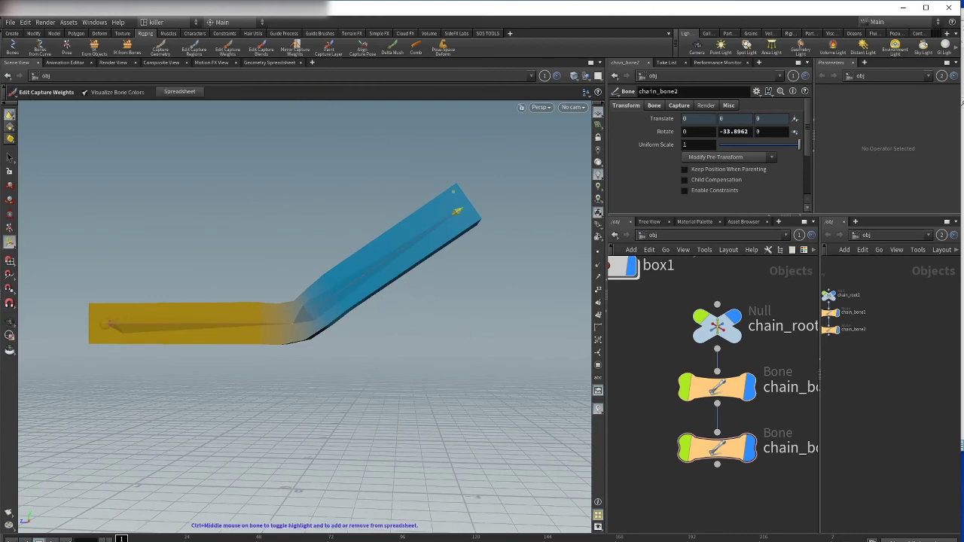